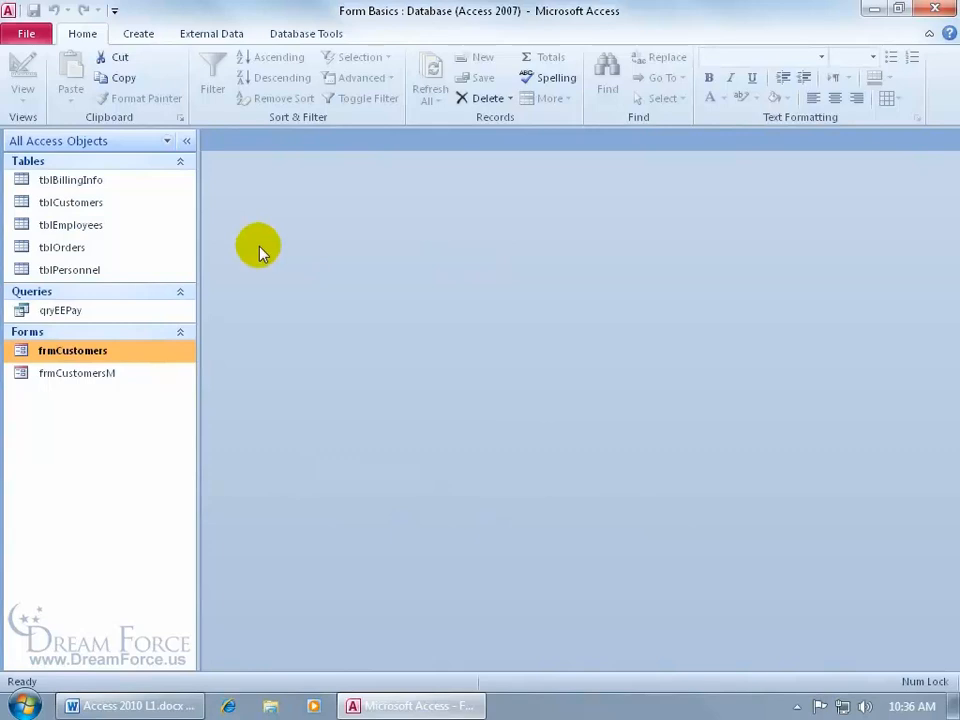
Open the tblCustomers table in Datasheet view, listing its 14 customer records
double_click(118, 202)
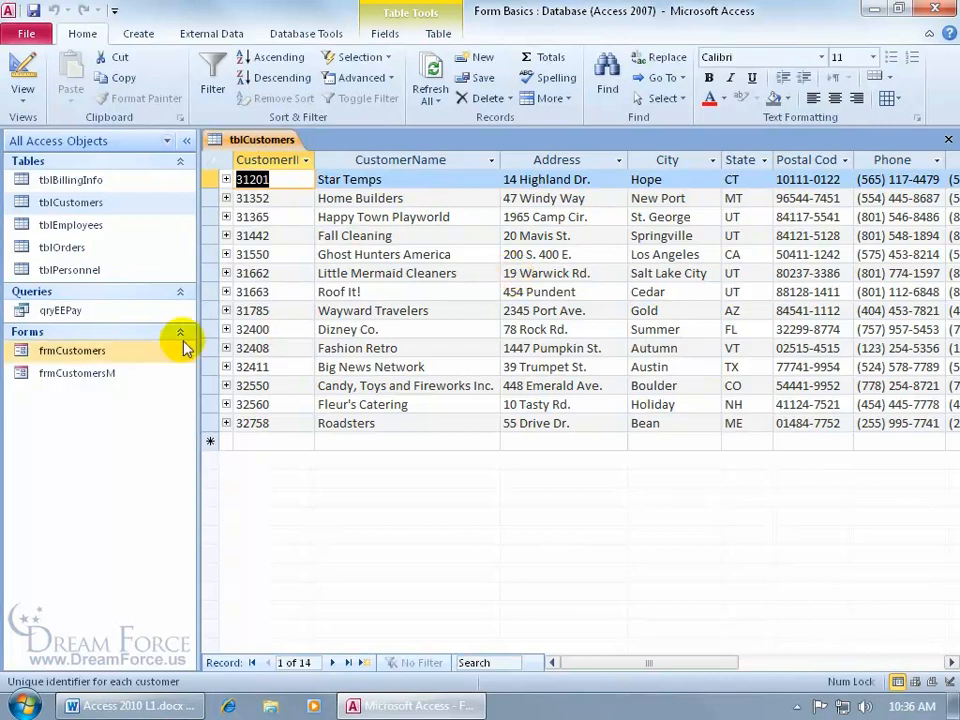
click(133, 352)
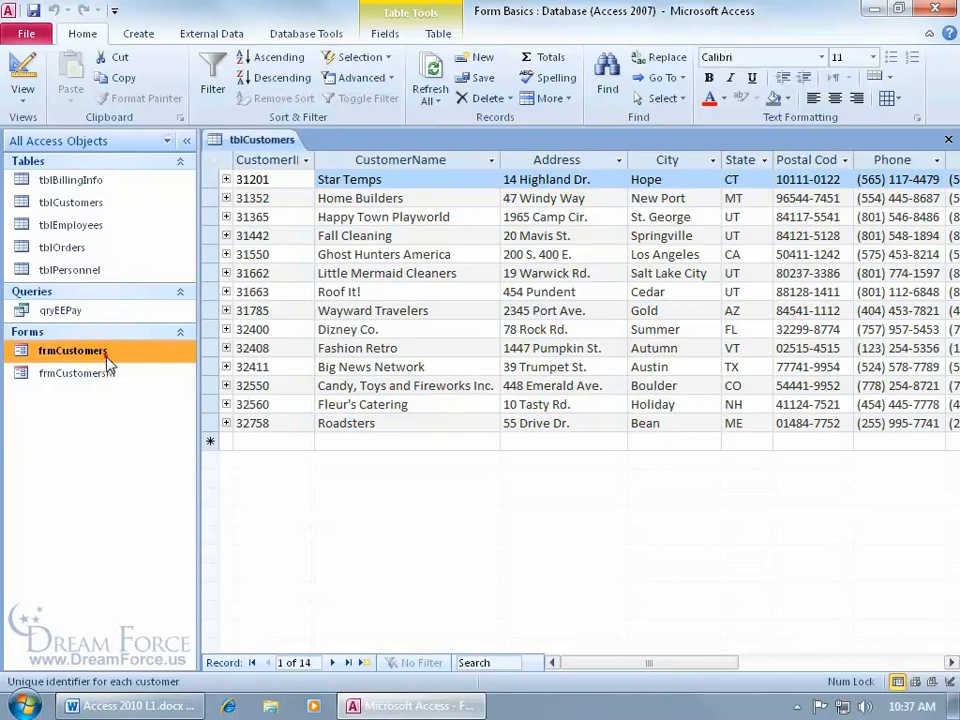
Open frmCustomers, compare it with the tblCustomers datasheet, and return to the form on Star Temps
double_click(105, 355)
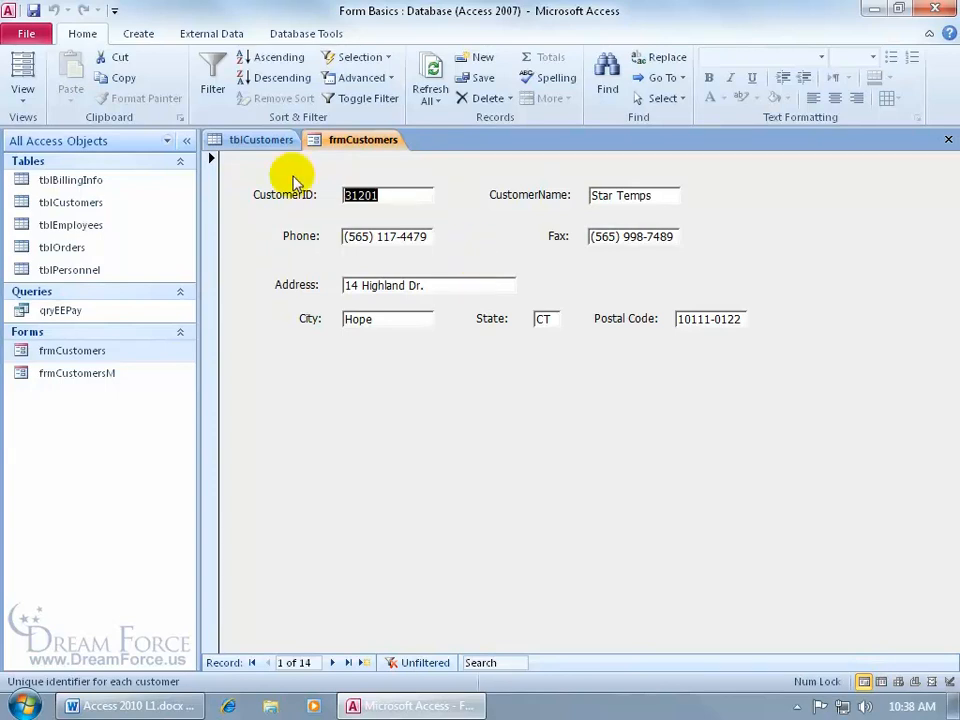
click(262, 141)
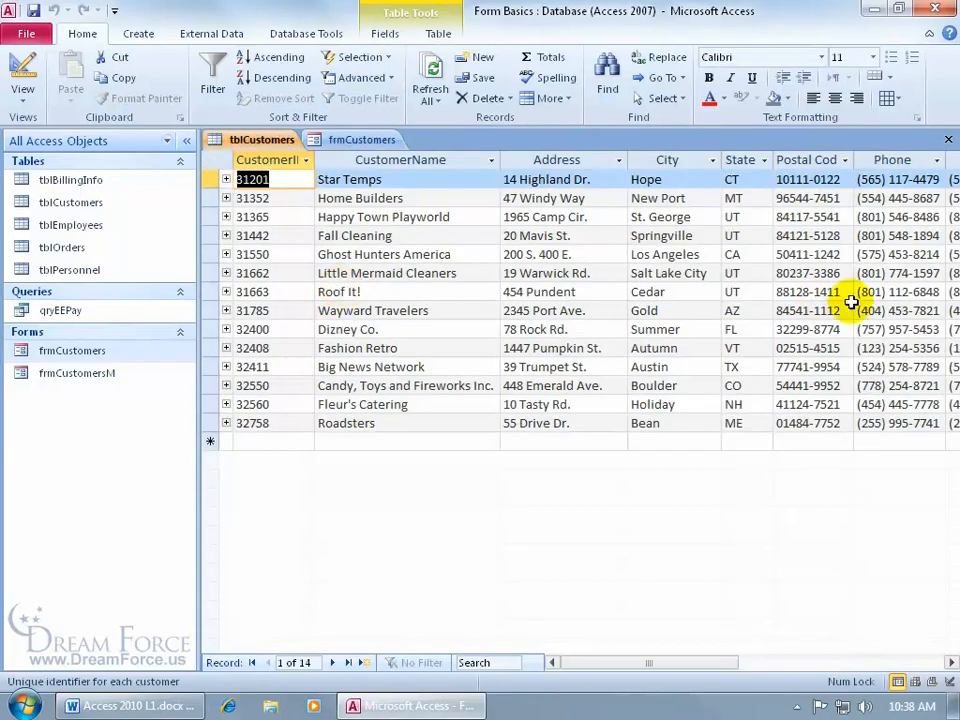
click(951, 662)
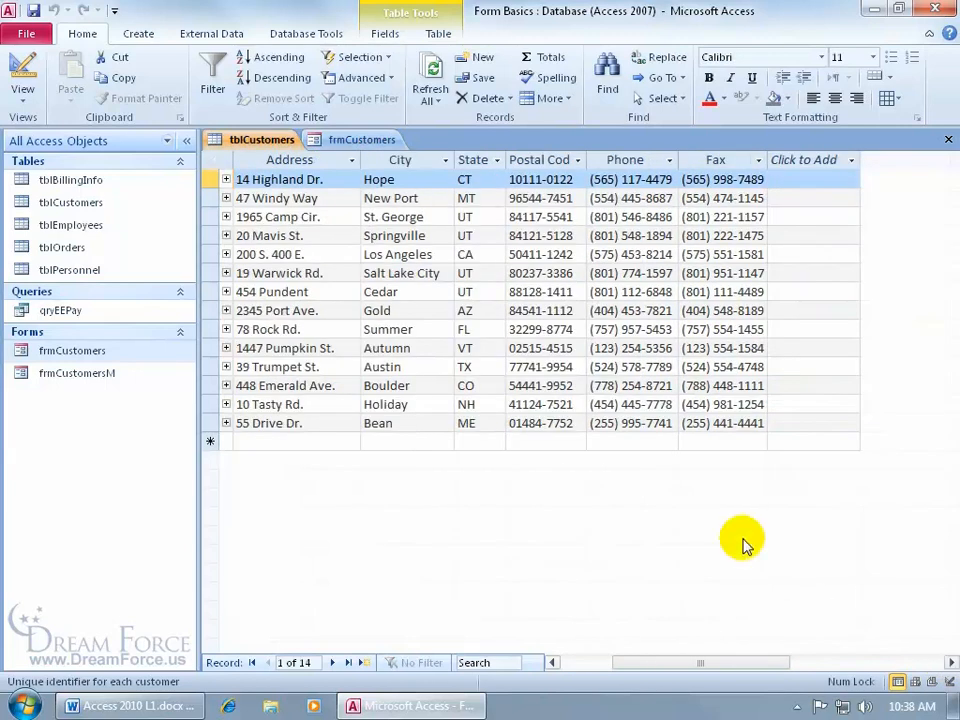
click(355, 140)
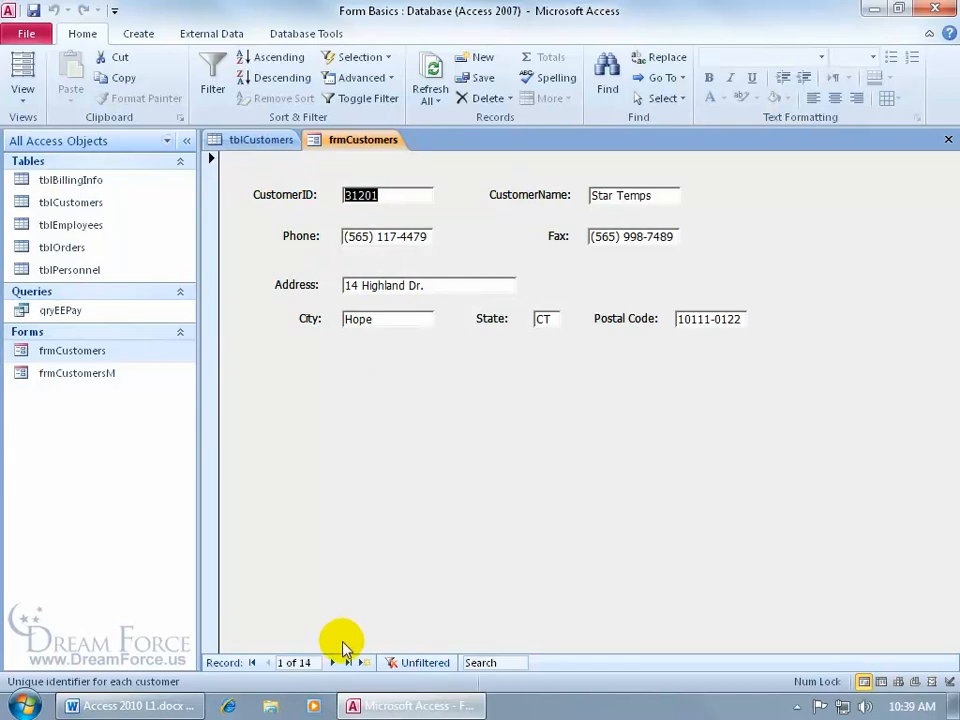
click(332, 663)
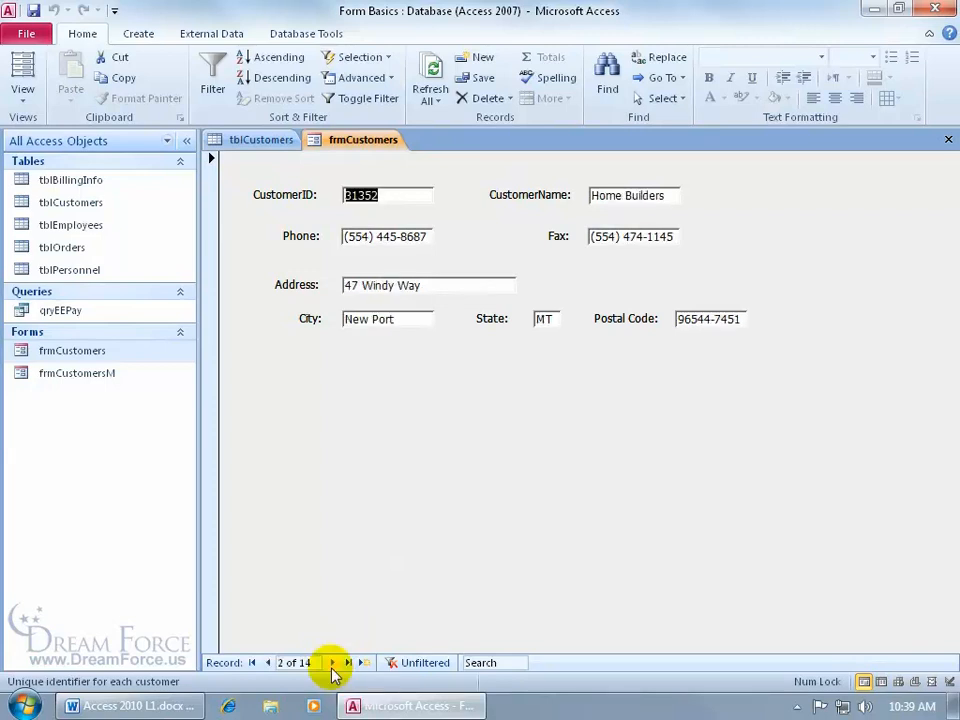
click(266, 662)
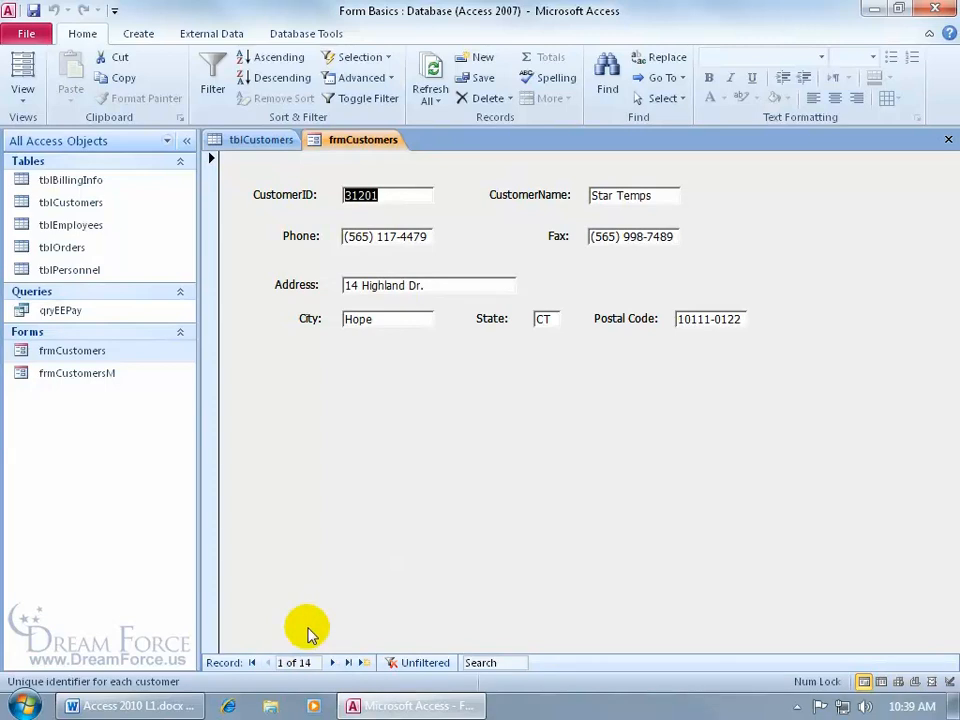
click(349, 663)
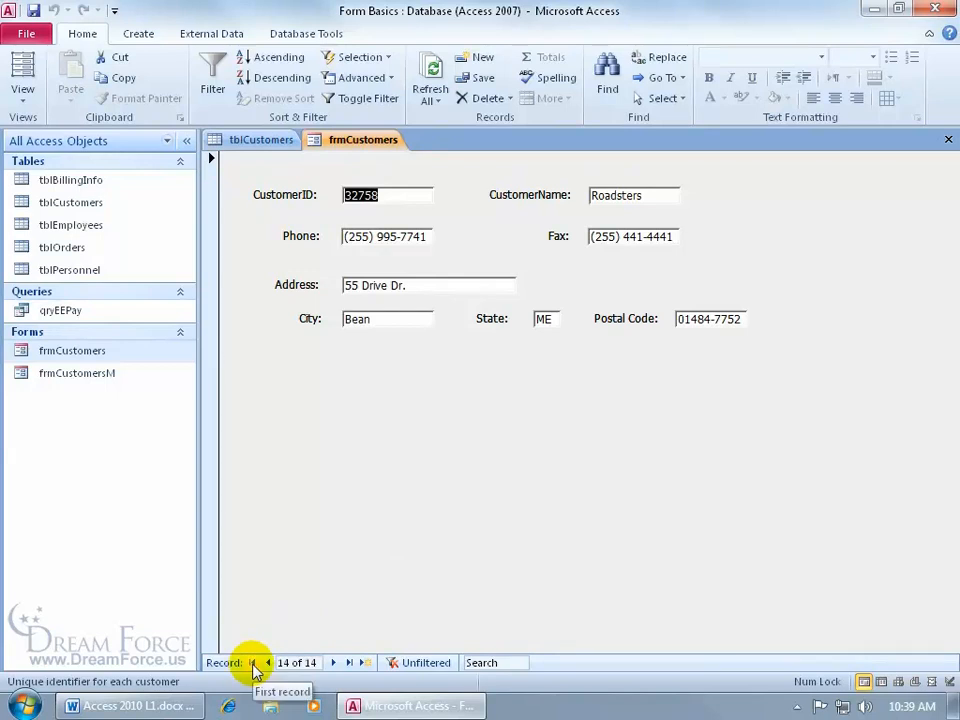
click(253, 663)
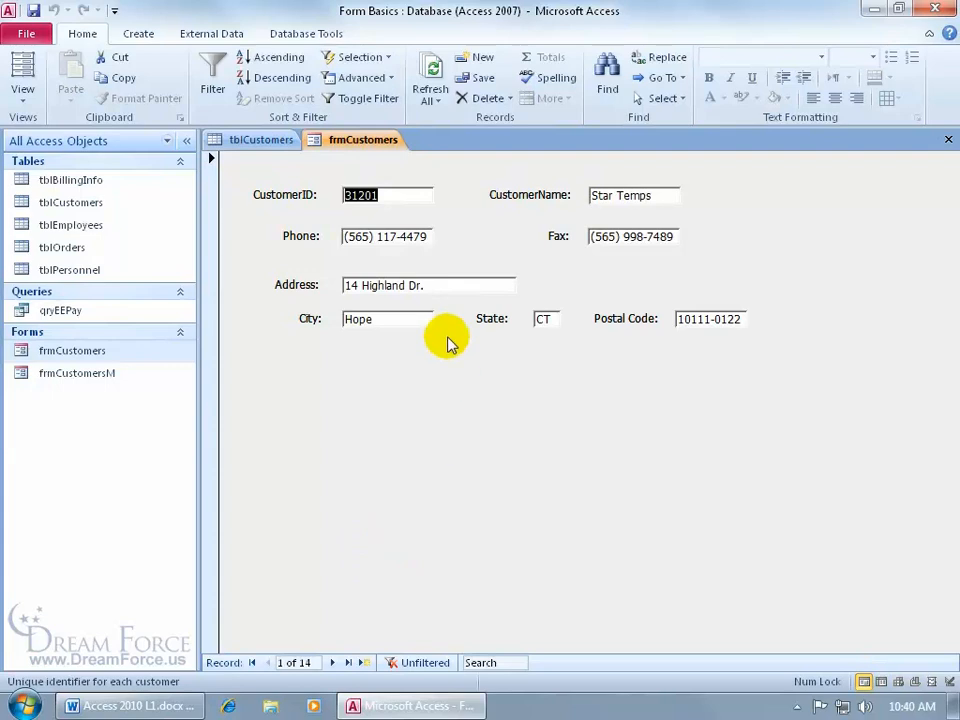
Switch frmCustomers to Datasheet View so all 14 customers appear as rows
click(24, 92)
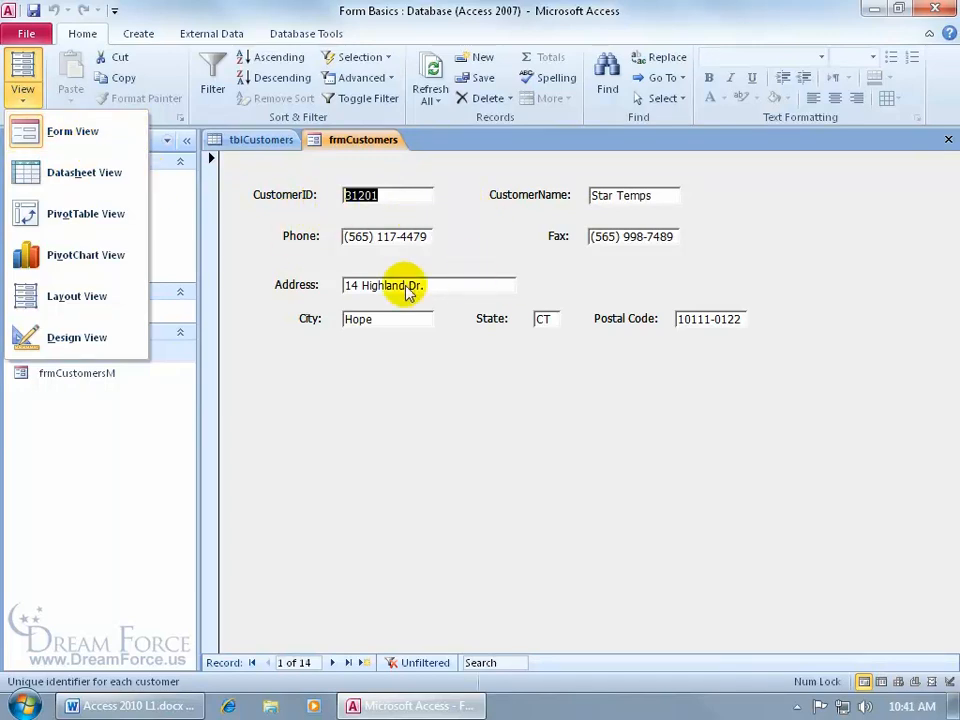
click(107, 177)
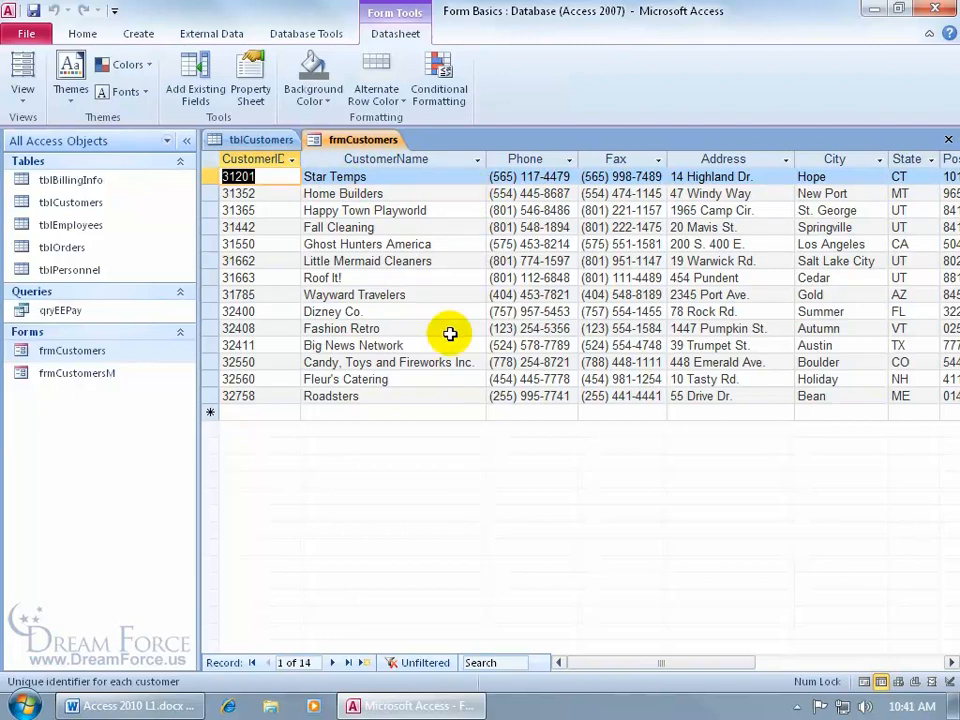
click(24, 95)
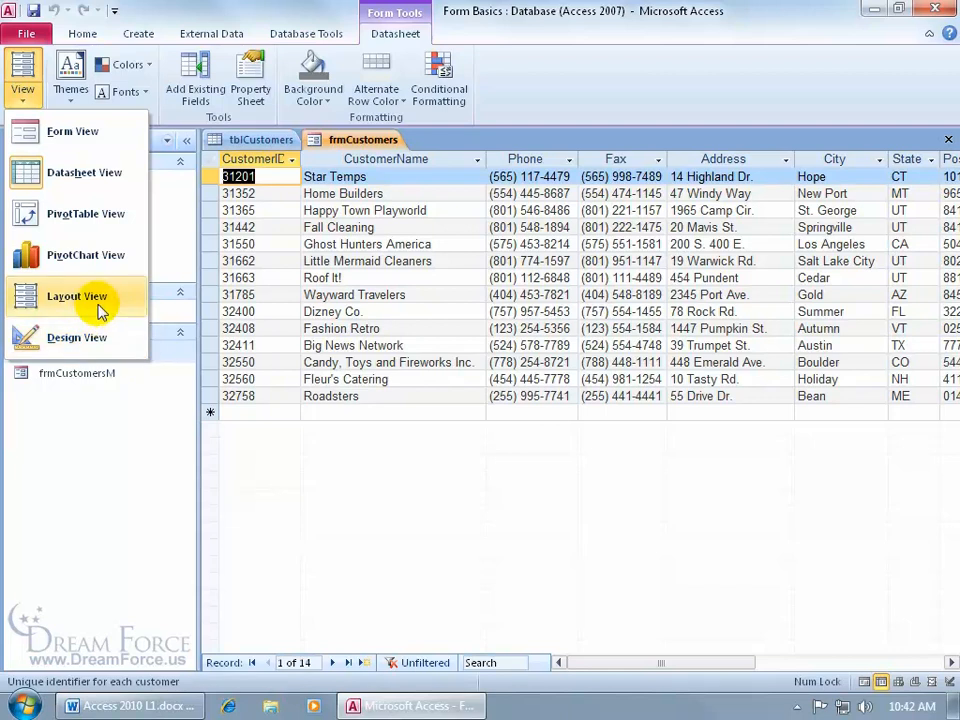
Put frmCustomers back in Form View with the cursor in the State field
click(80, 142)
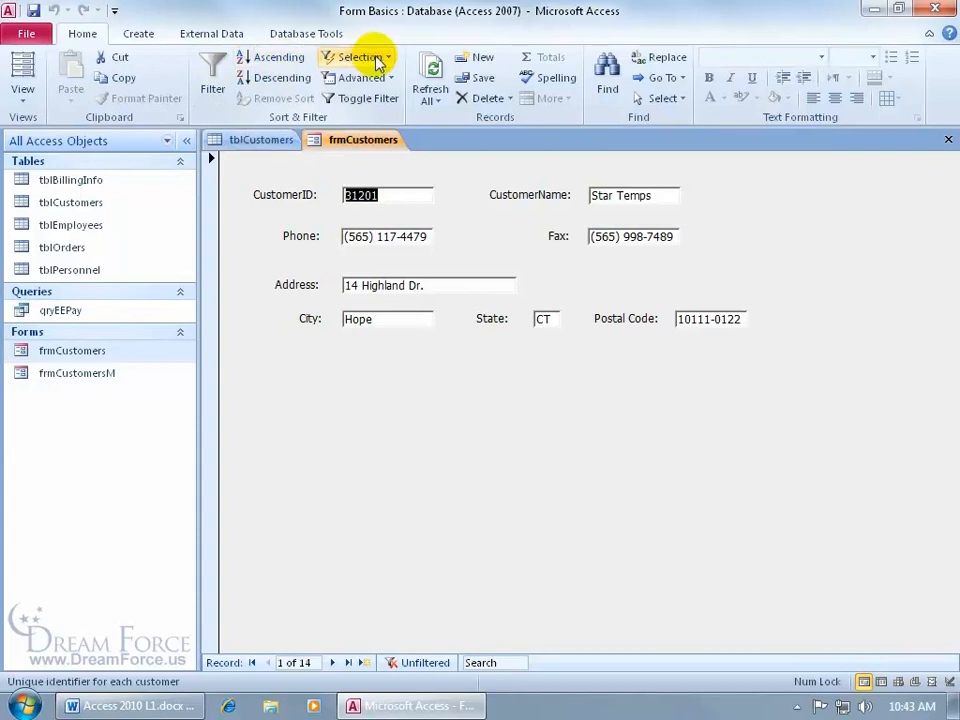
click(542, 318)
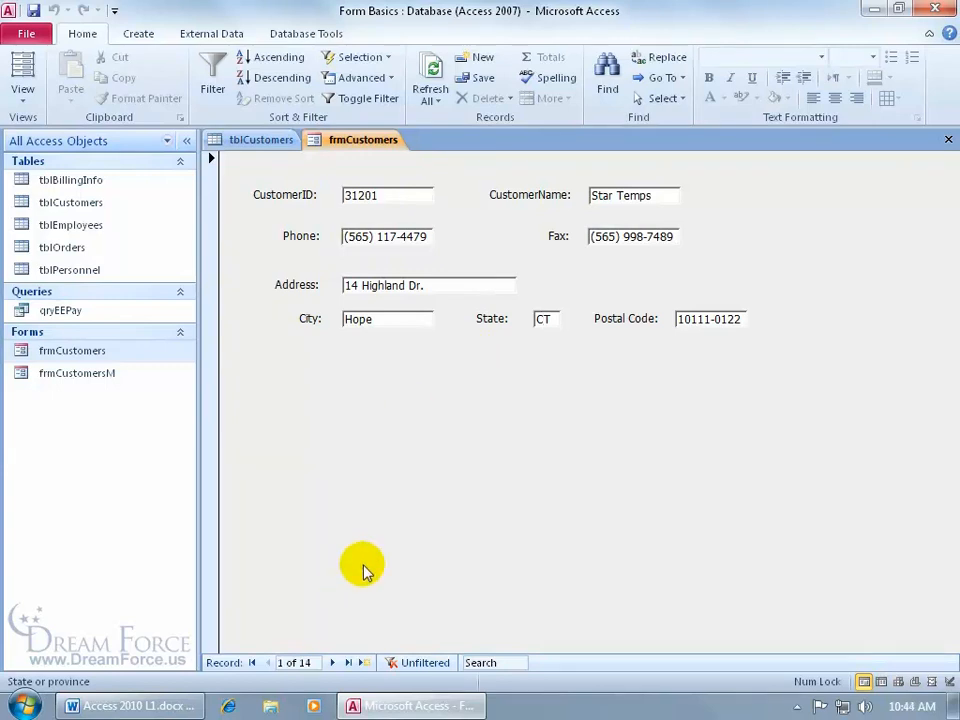
Filter frmCustomers on State to only AZ and CA, leaving 2 records
click(332, 662)
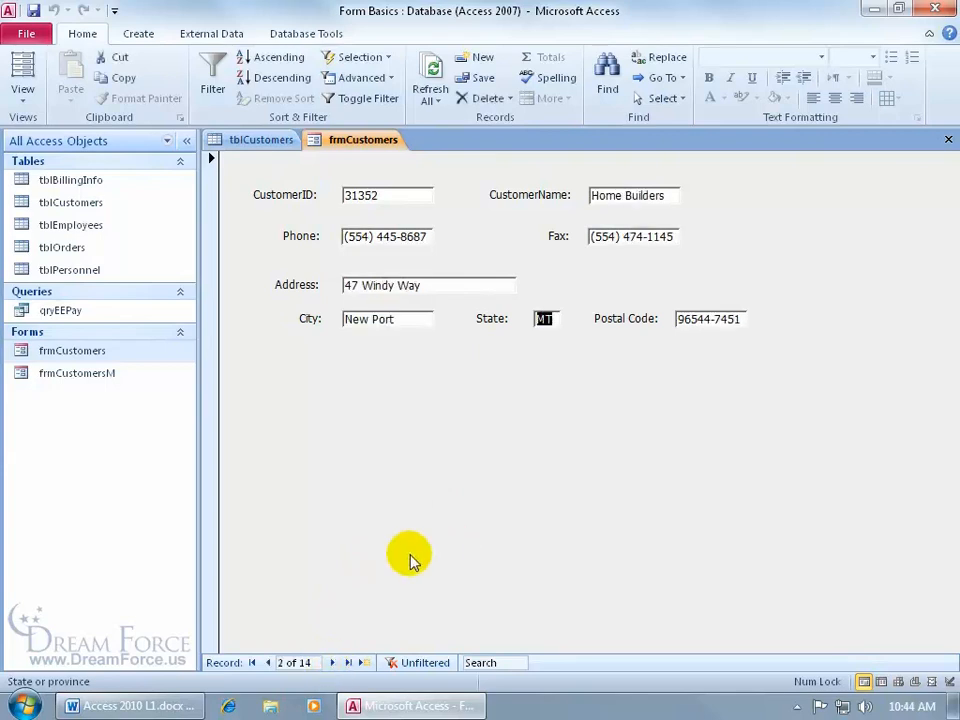
right_click(542, 318)
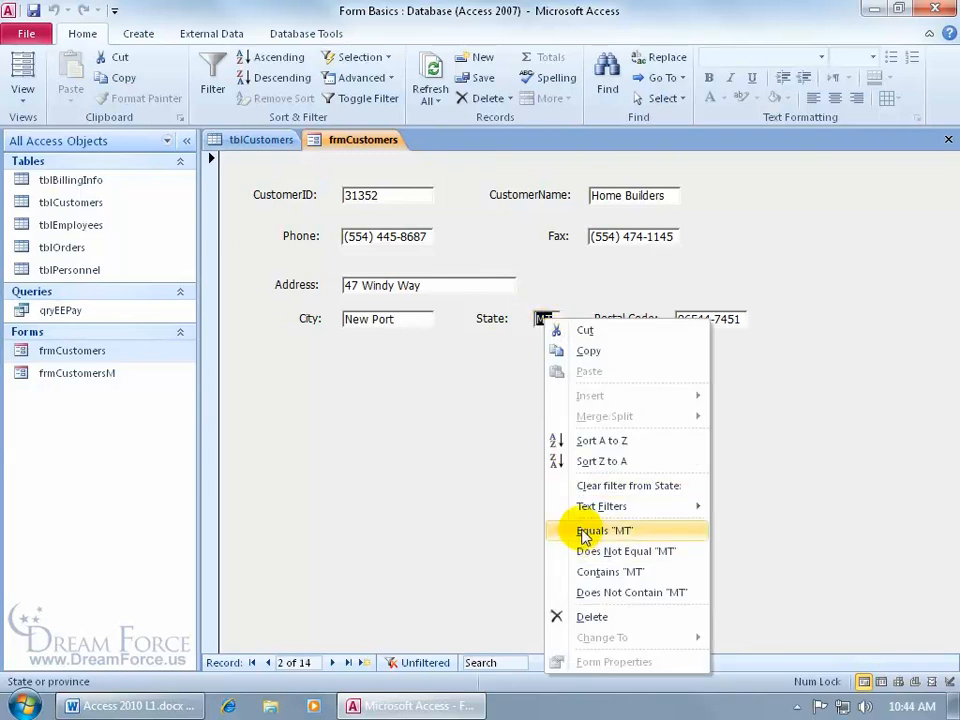
click(508, 418)
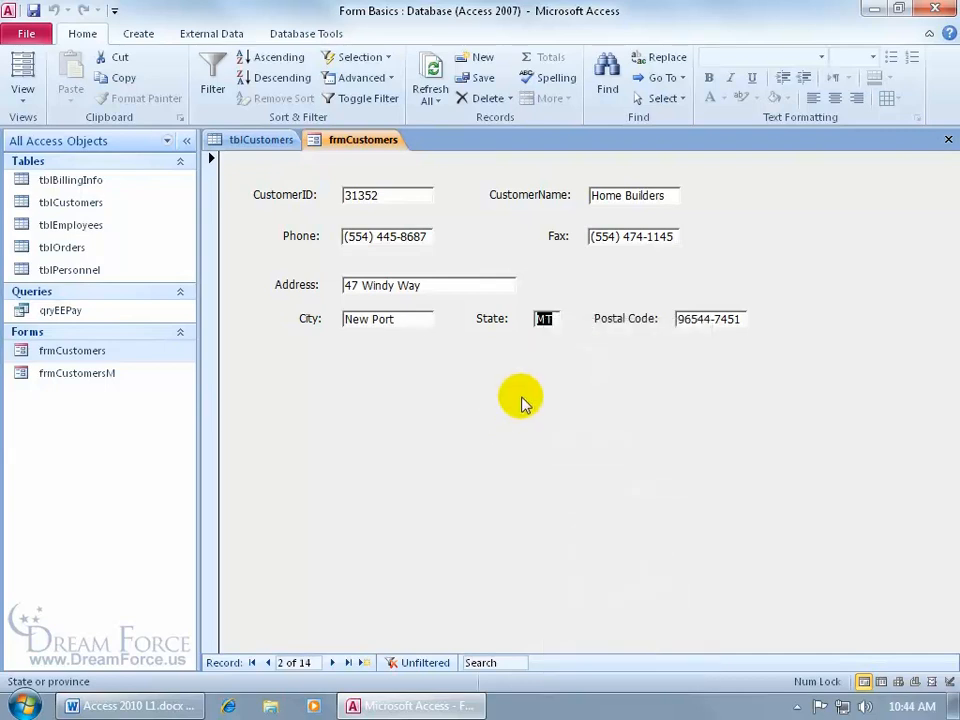
click(212, 75)
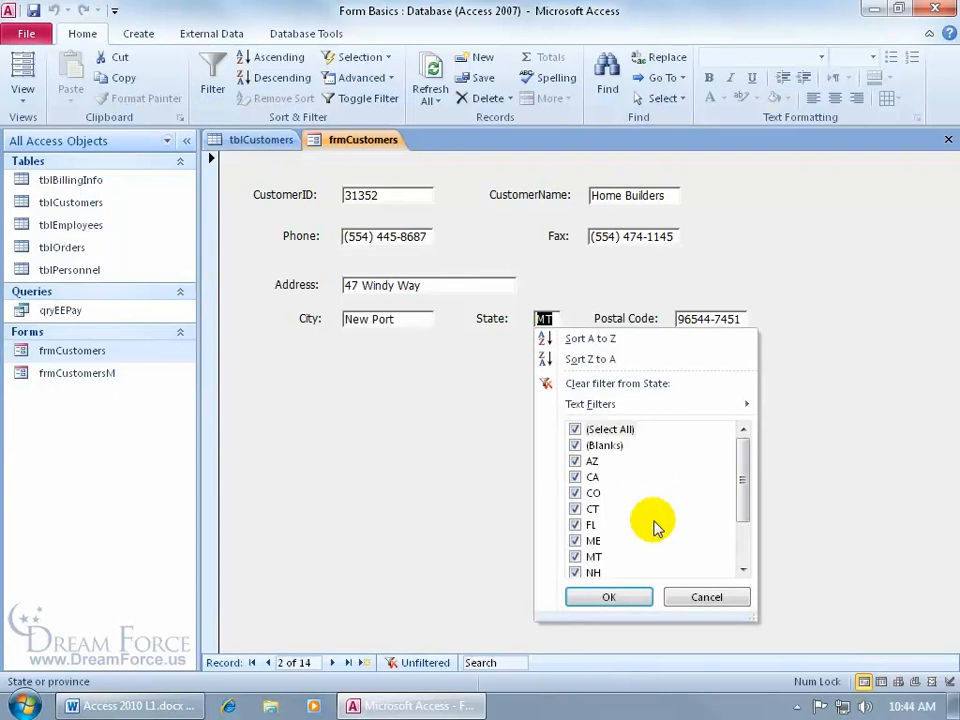
click(575, 429)
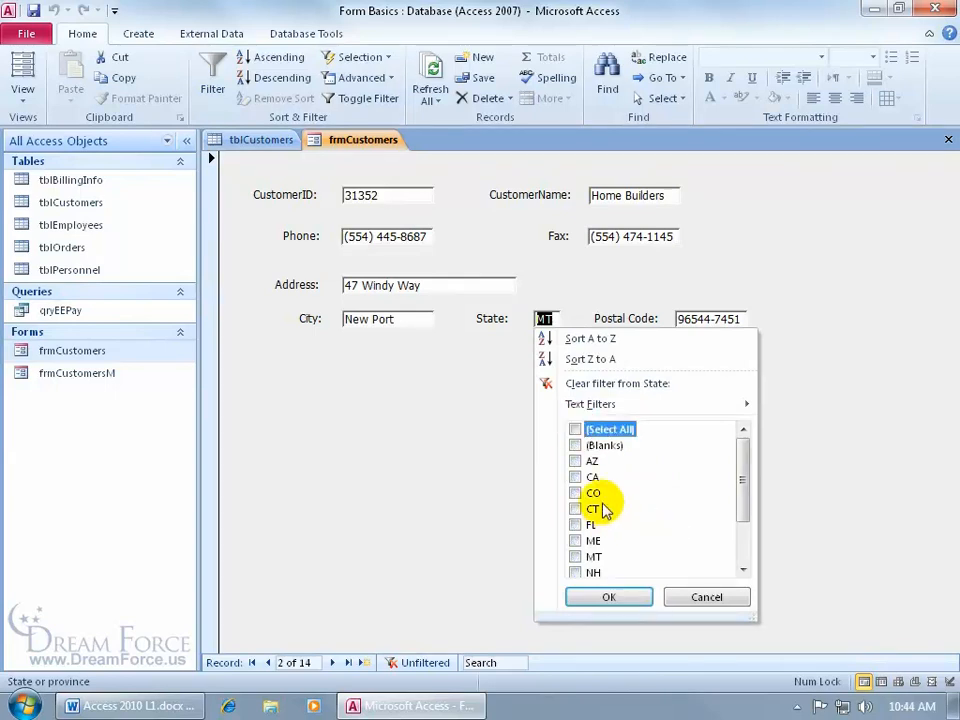
click(576, 461)
click(576, 477)
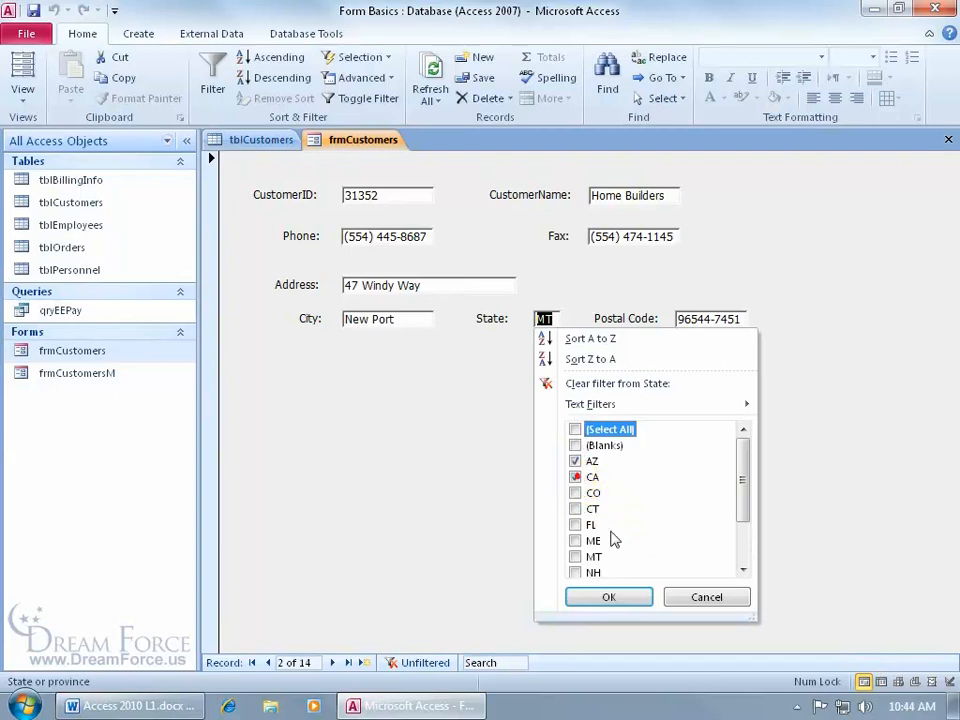
click(620, 596)
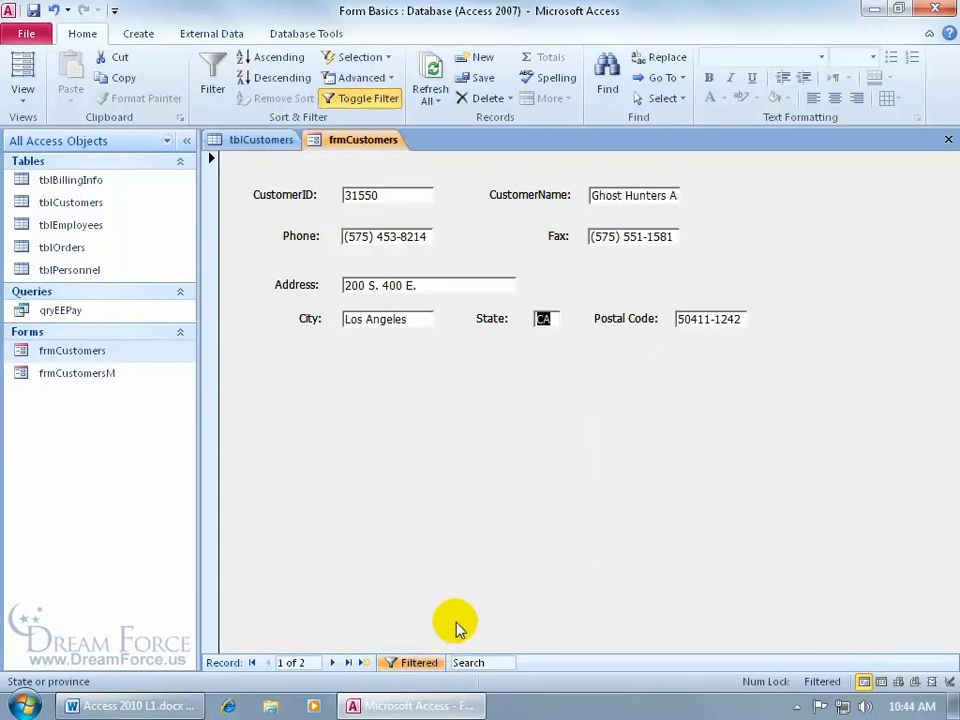
Toggle the State filter off and back on so only the 2 AZ/CA customers show
click(418, 662)
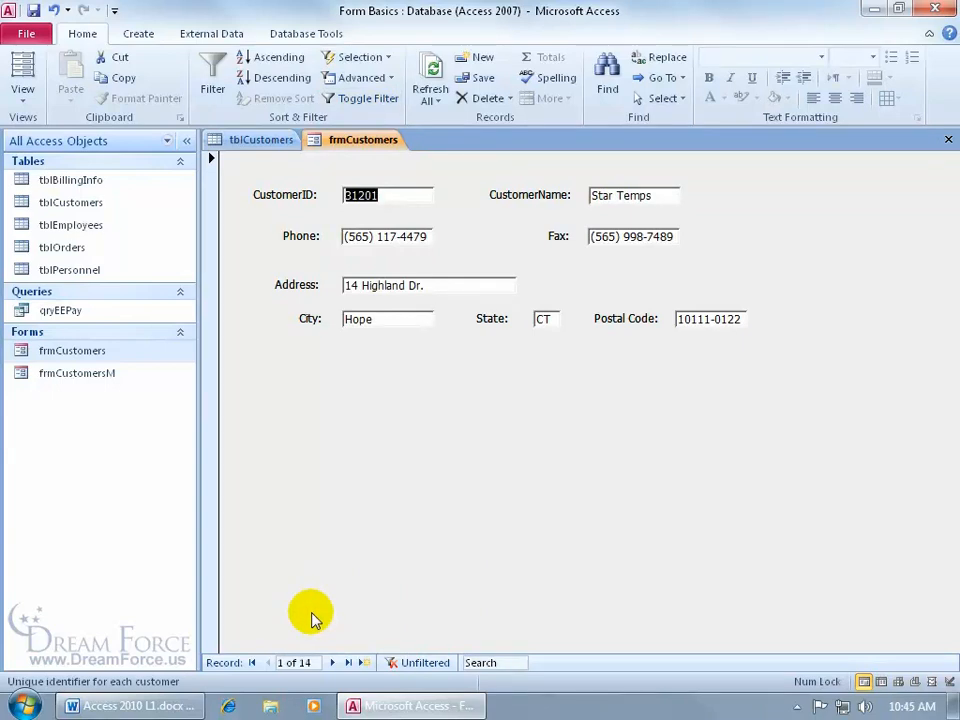
click(416, 663)
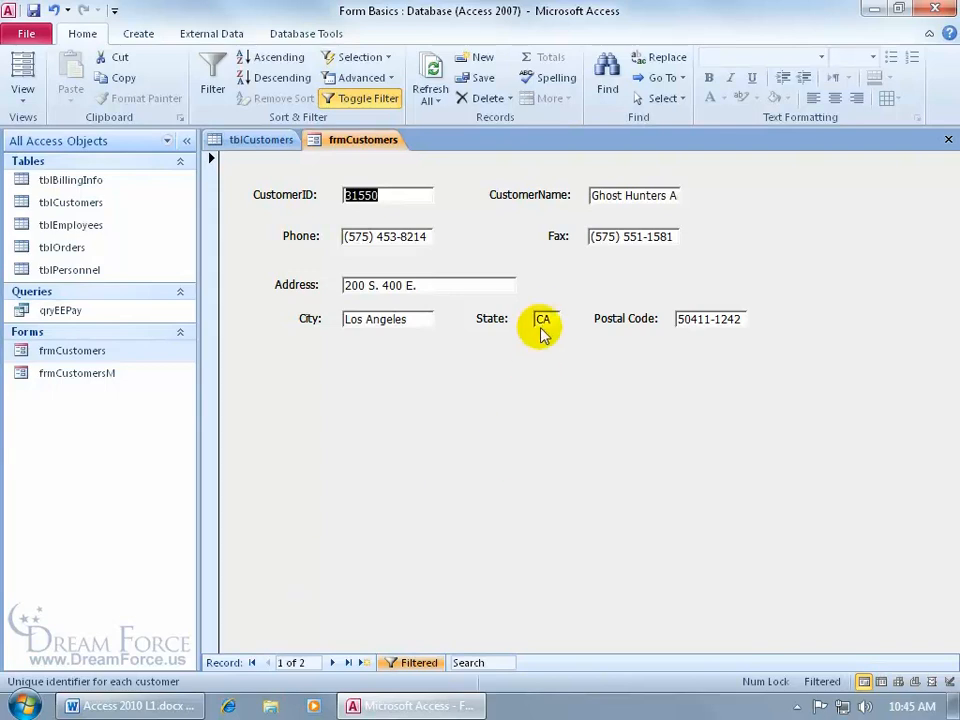
Check the postal code and State filter menus, then use Advanced > Clear All Filters
right_click(692, 319)
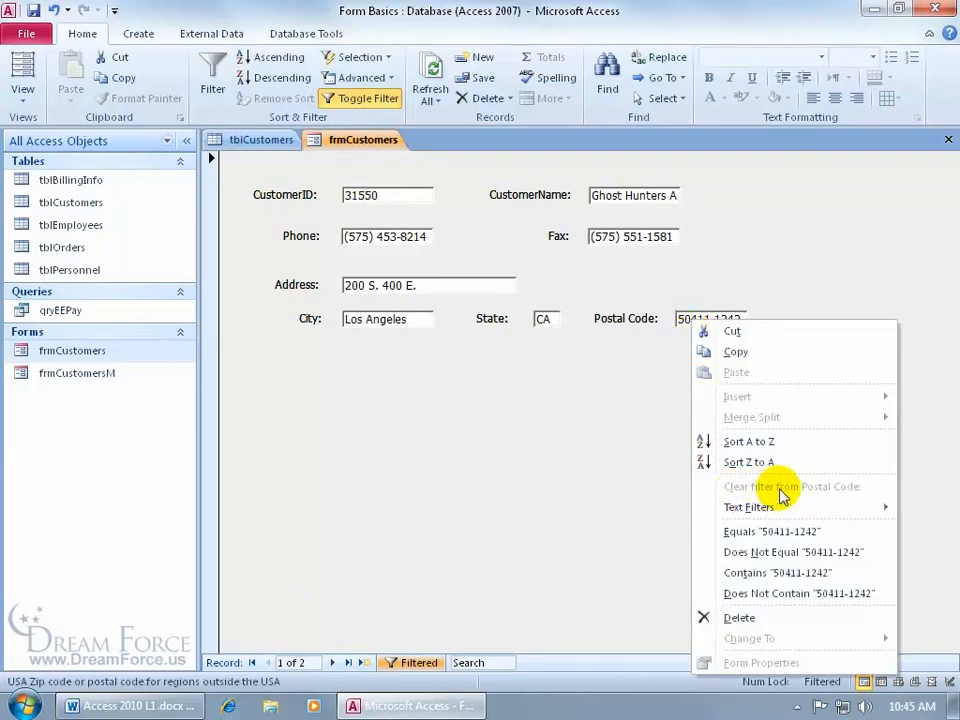
click(646, 368)
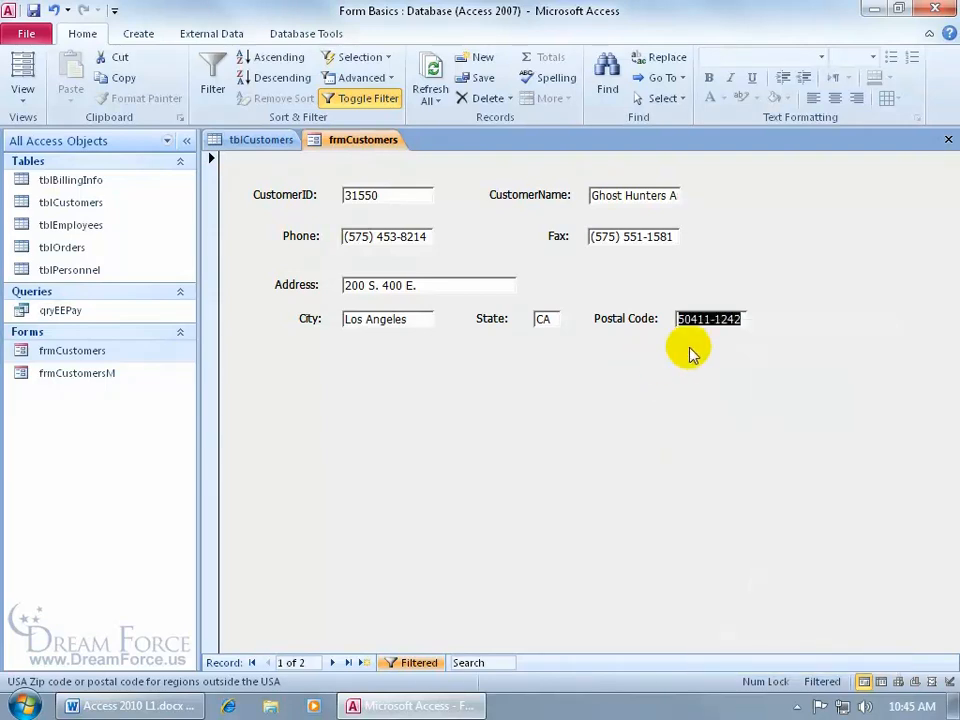
click(544, 318)
right_click(543, 318)
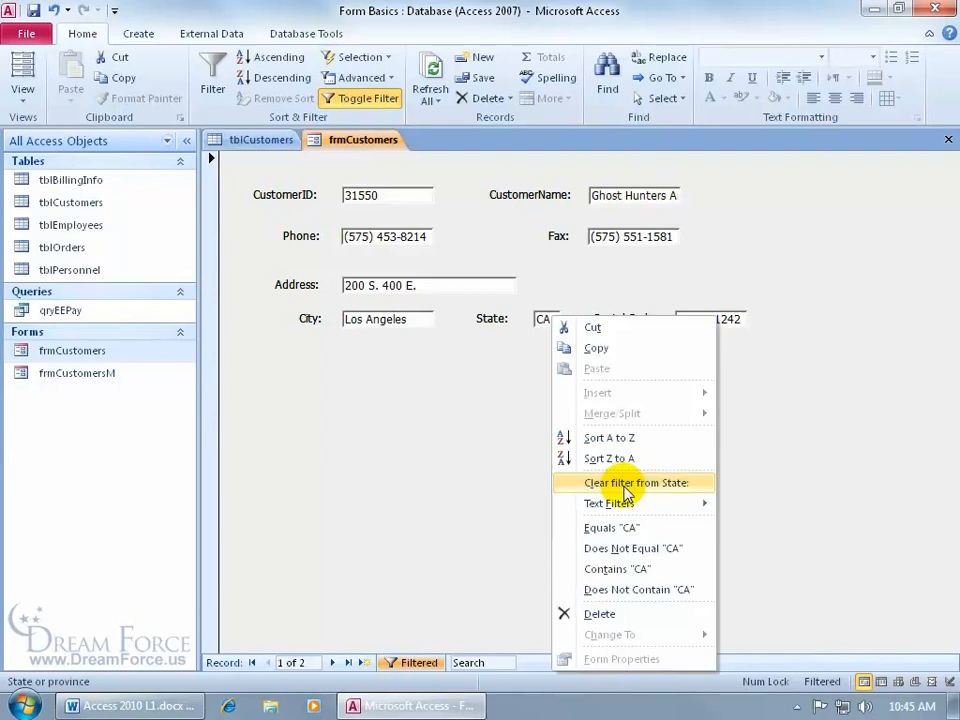
click(495, 391)
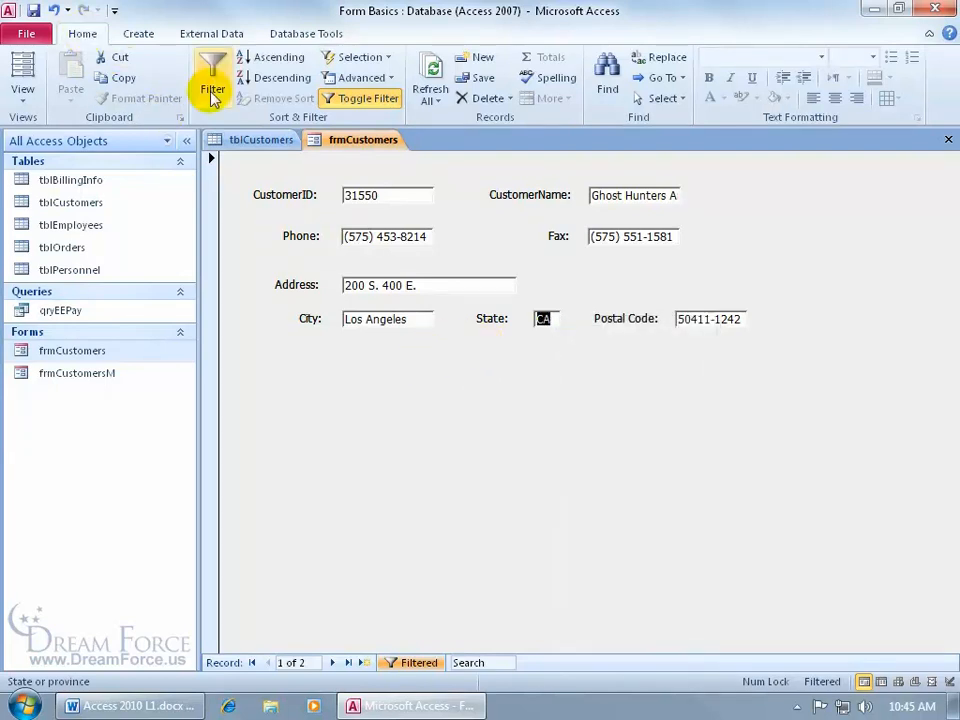
click(387, 79)
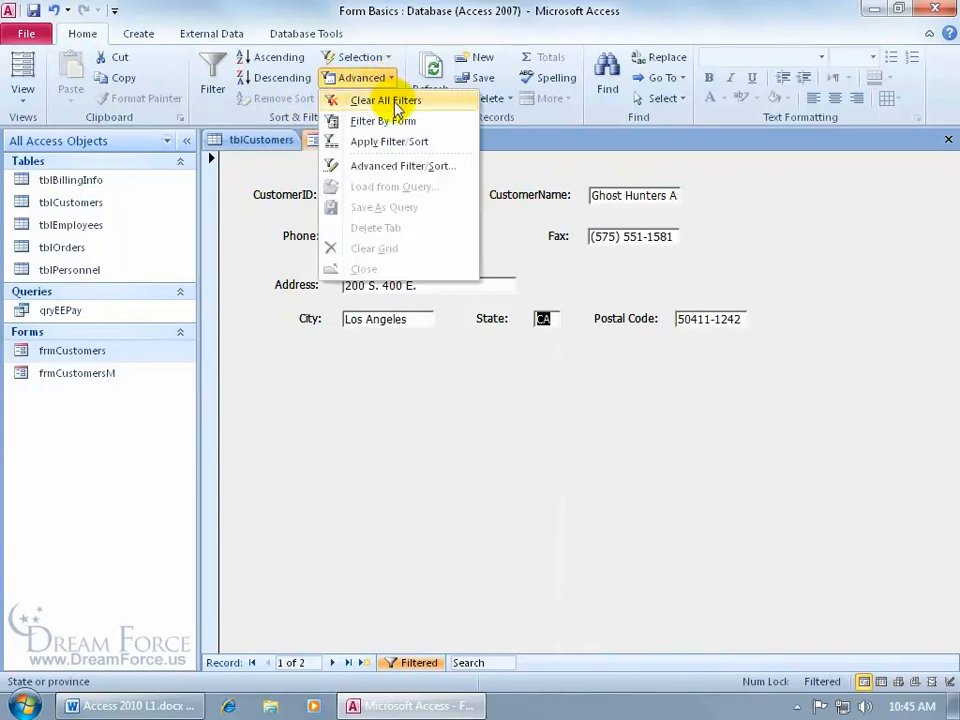
click(395, 102)
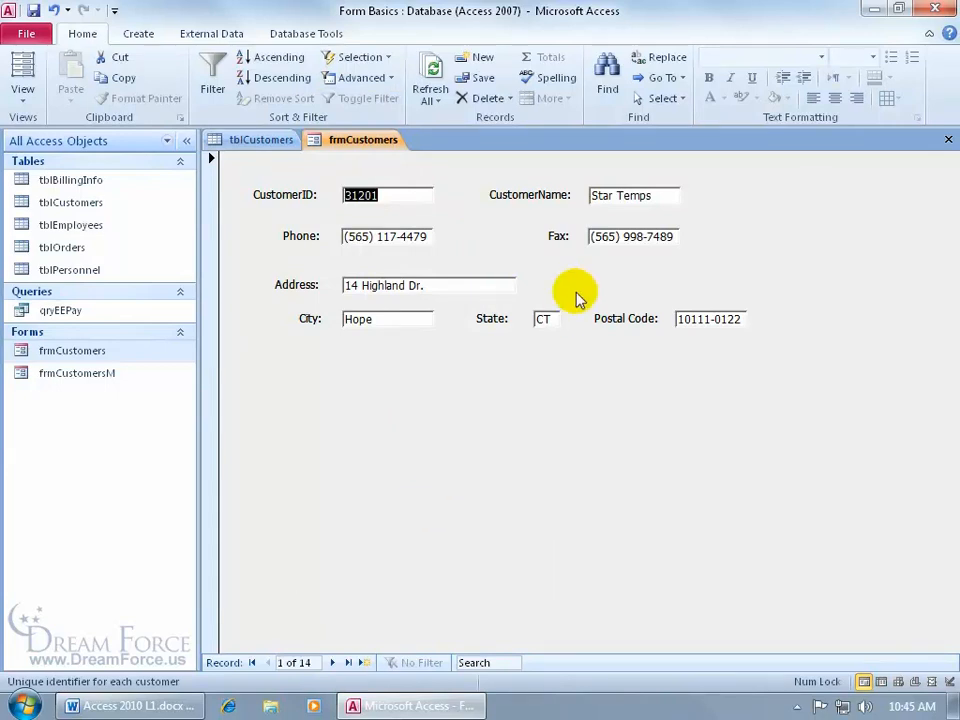
click(611, 192)
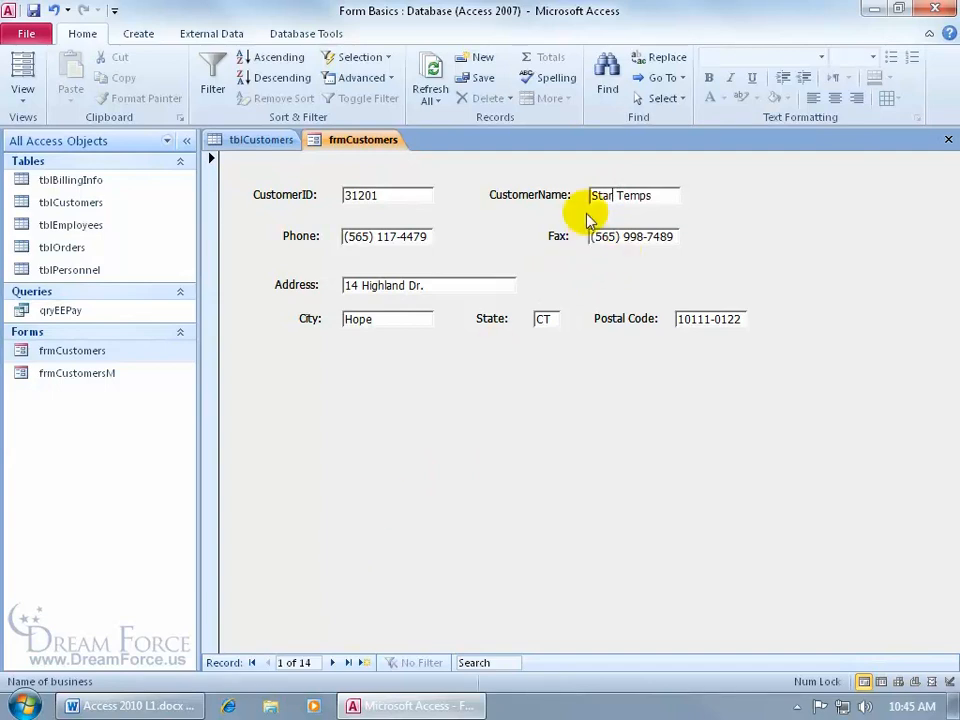
key(Right)
key(Right)
key(Right)
key(Right)
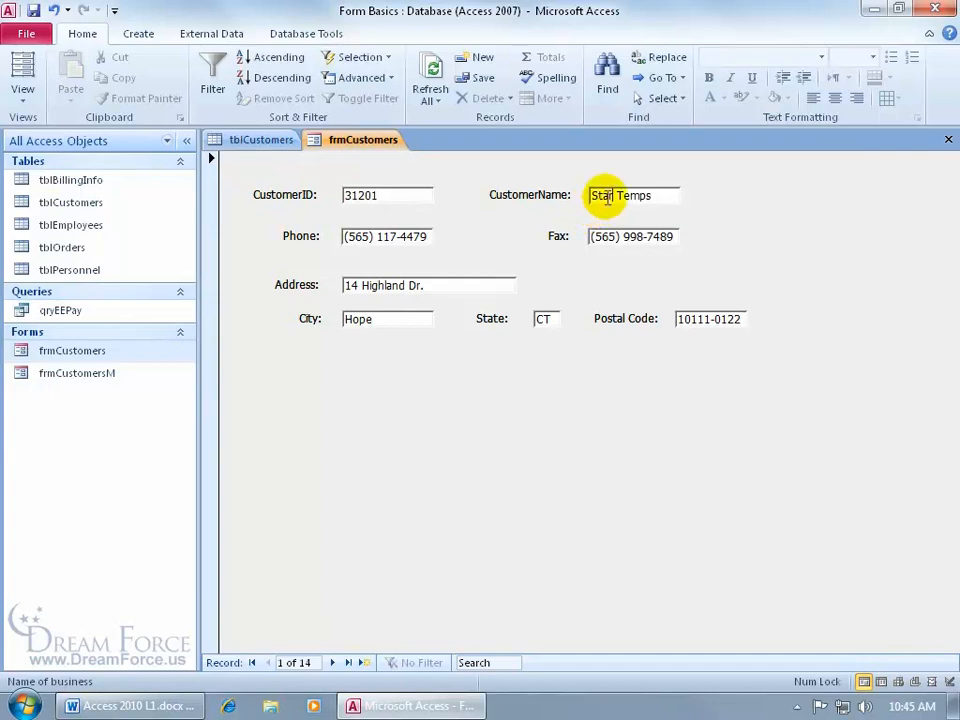
right_click(607, 196)
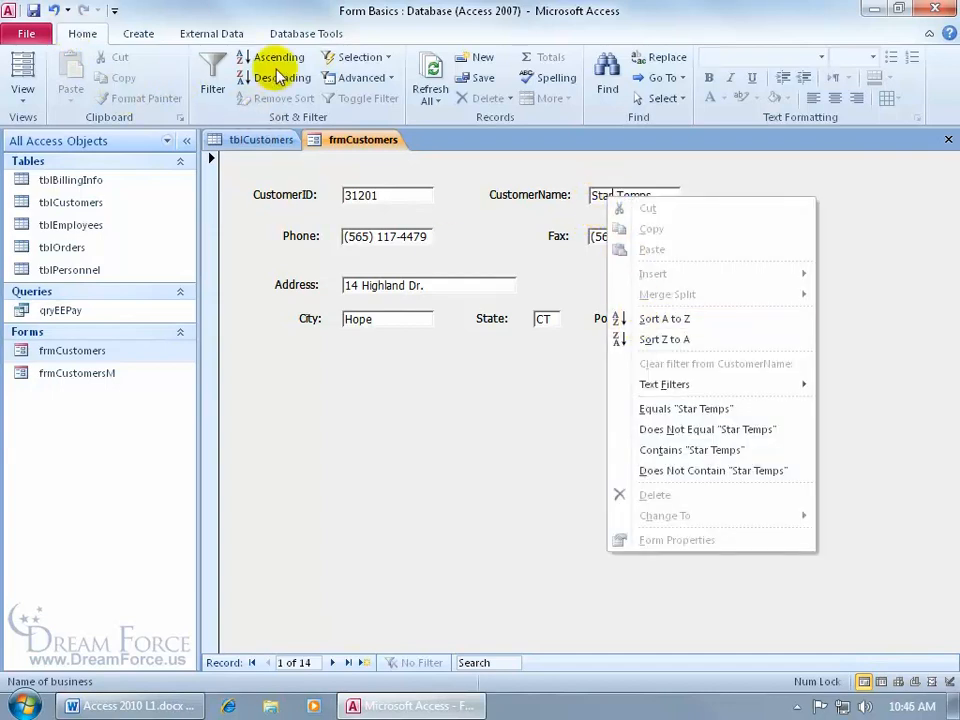
click(653, 323)
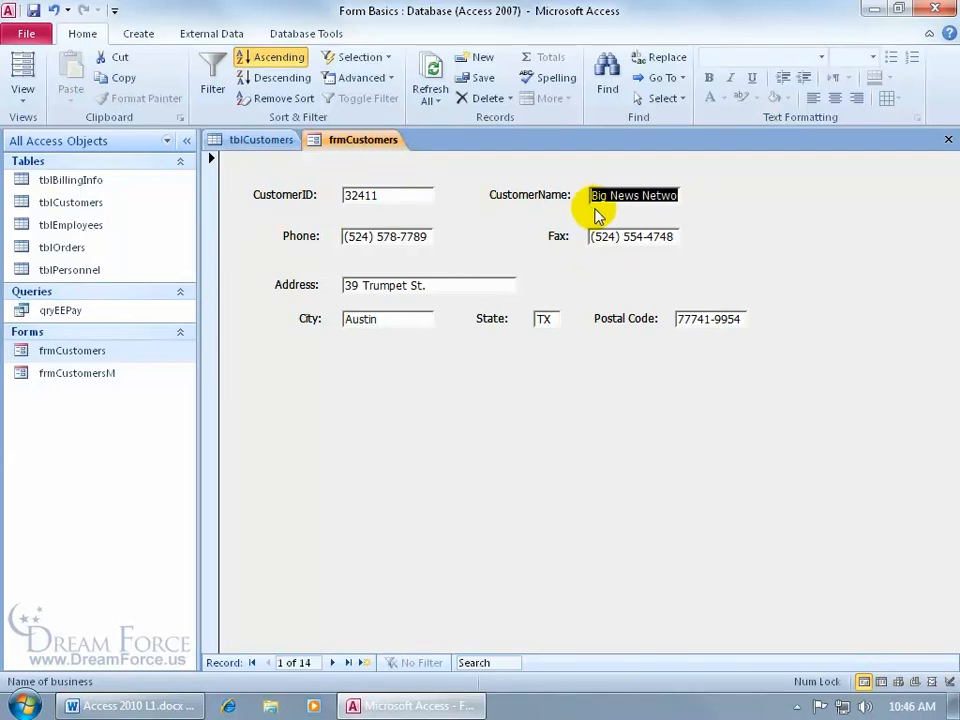
click(333, 662)
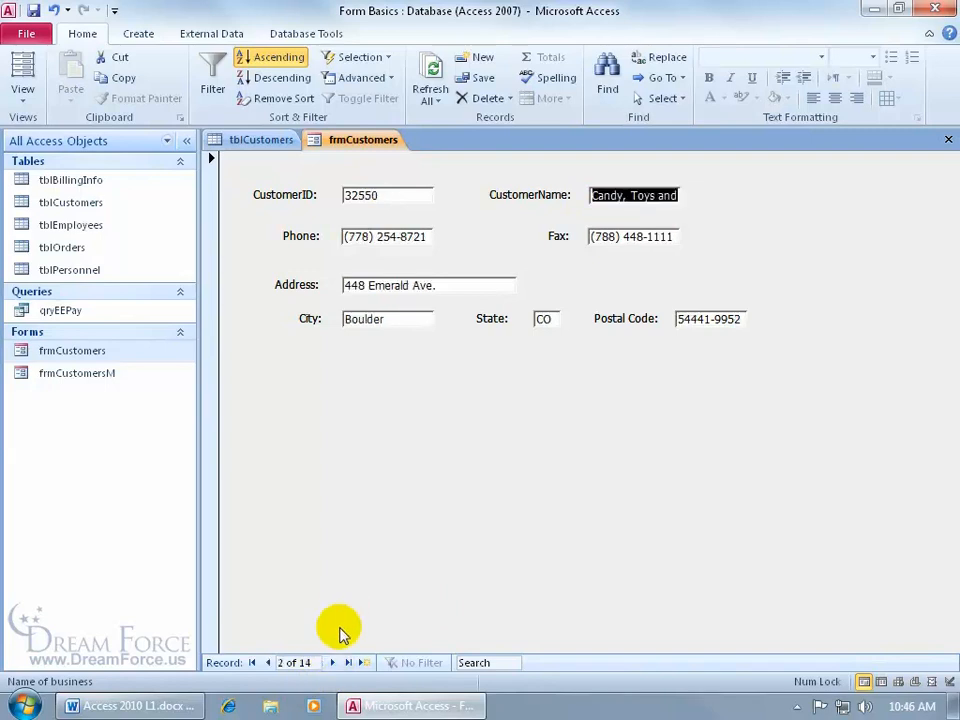
click(334, 662)
click(334, 662)
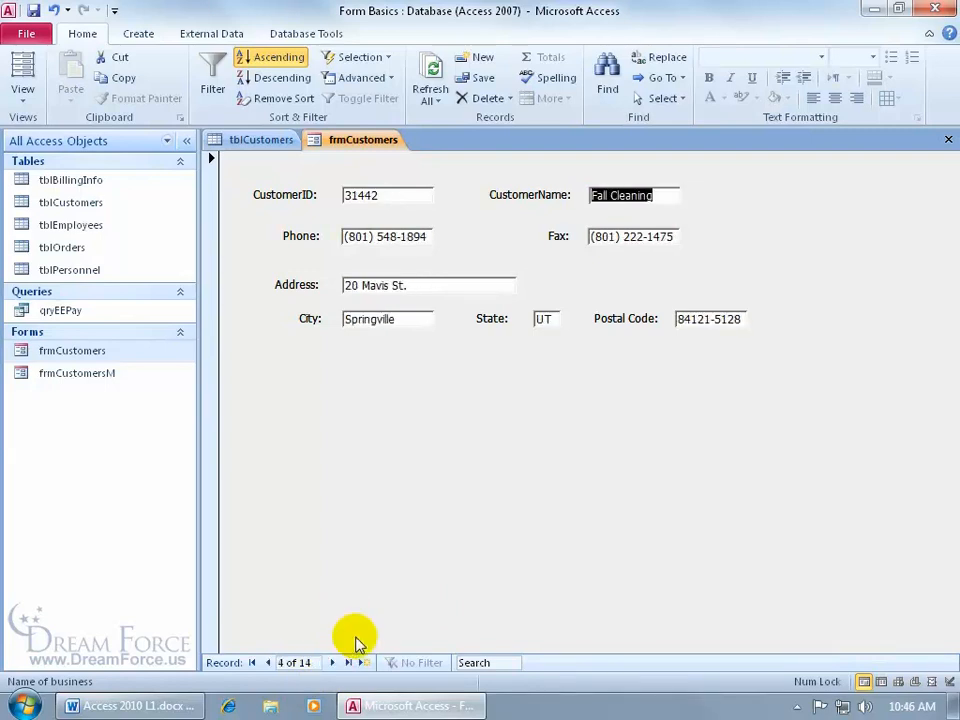
click(292, 98)
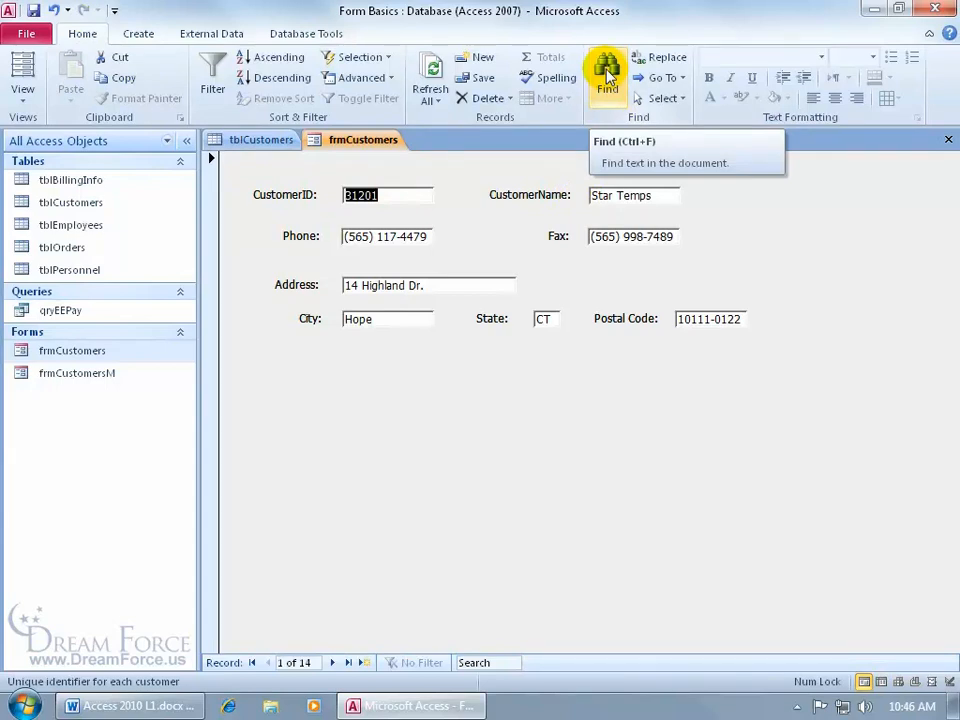
Set up Find and Replace to search the customer name field for 'Dizney Co.'
click(540, 220)
key(ctrl+f)
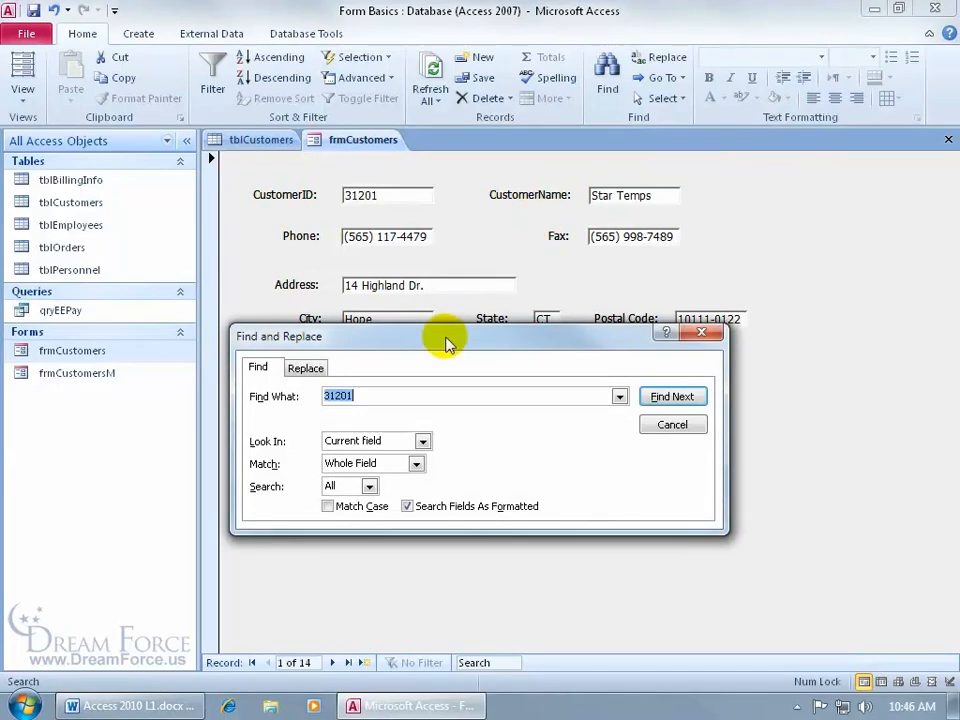
drag(376, 396, 313, 402)
text(Dizney Co.)
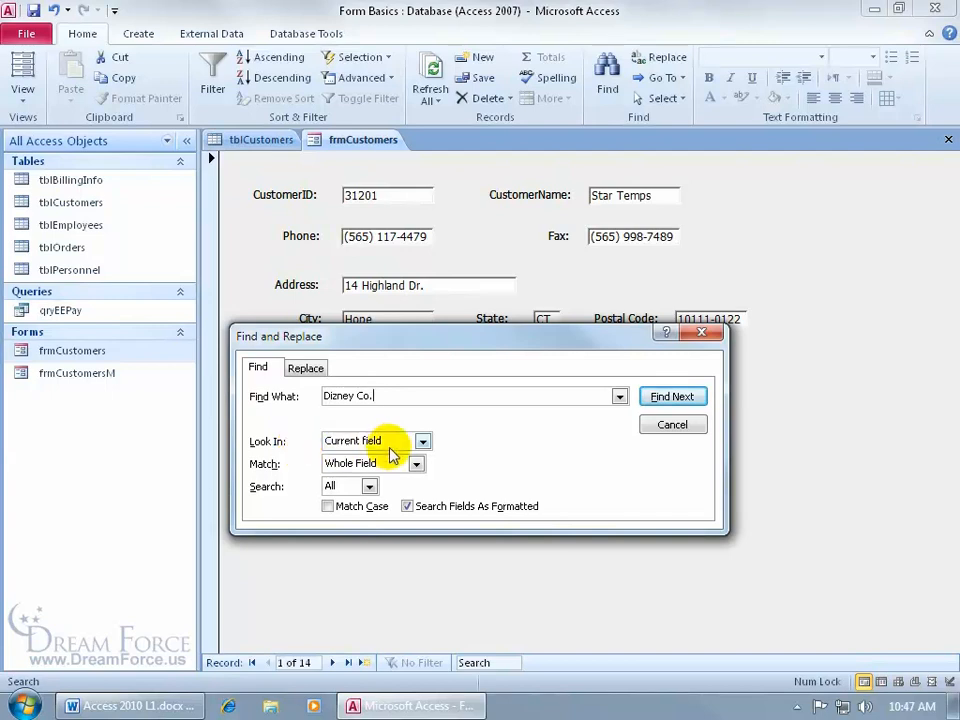
click(614, 195)
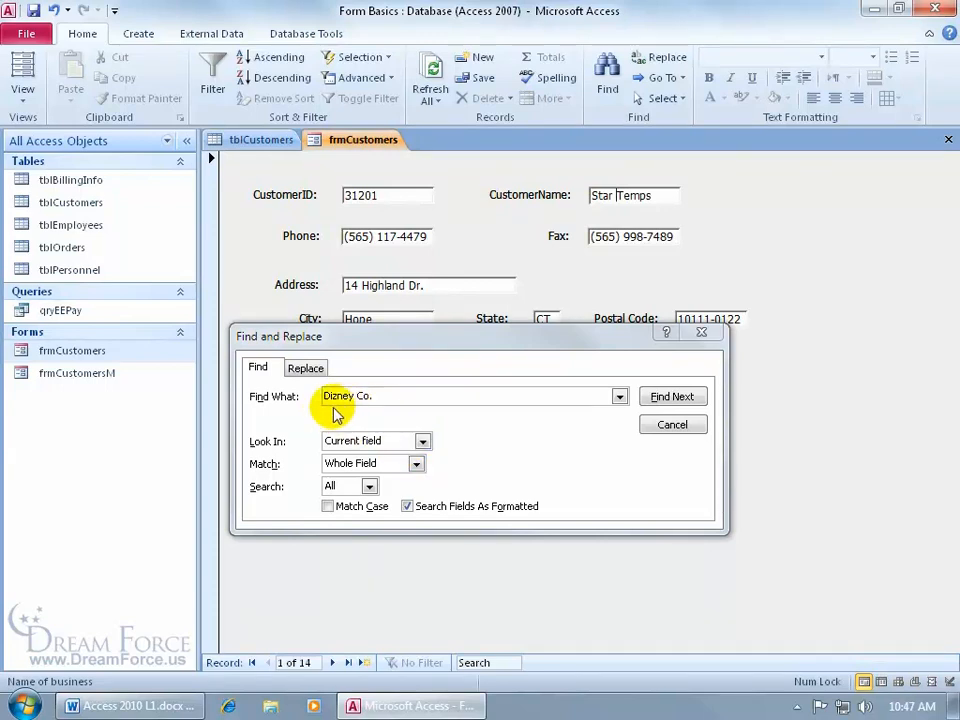
Search customer names for 'Dizney' with Match set to Any Part of Field
click(416, 463)
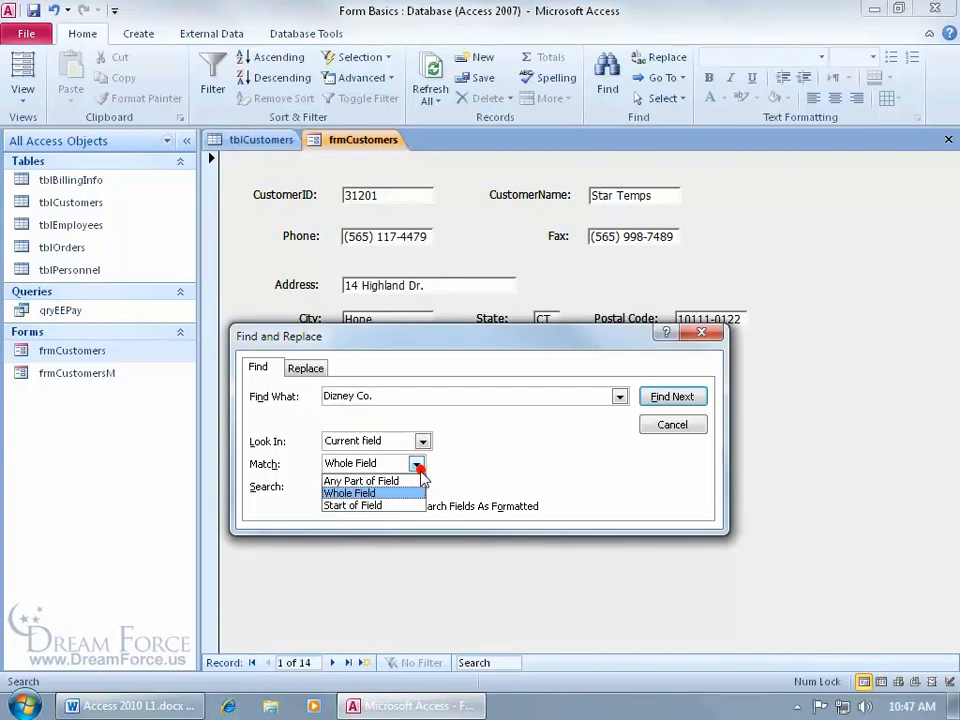
click(416, 483)
click(386, 394)
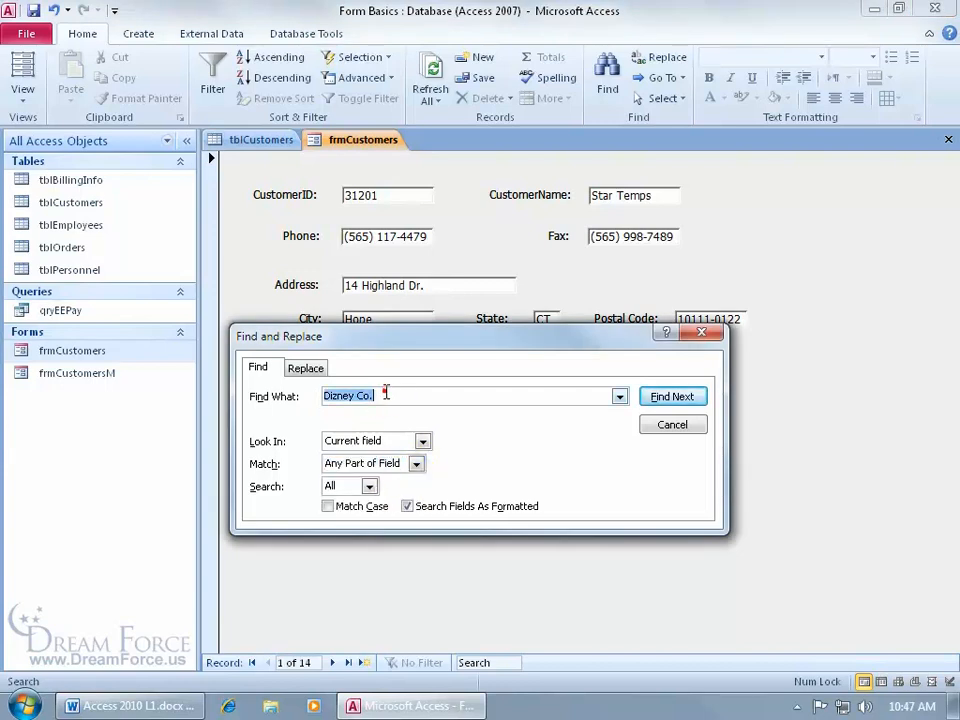
click(390, 394)
key(BackSpace)
key(BackSpace)
key(BackSpace)
key(BackSpace)
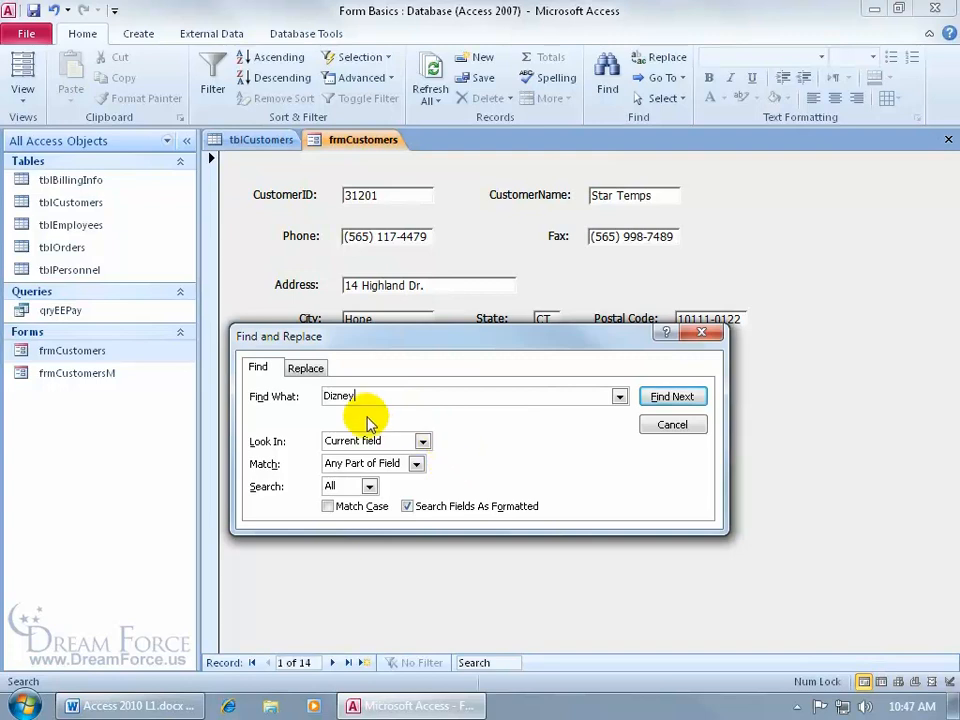
click(670, 396)
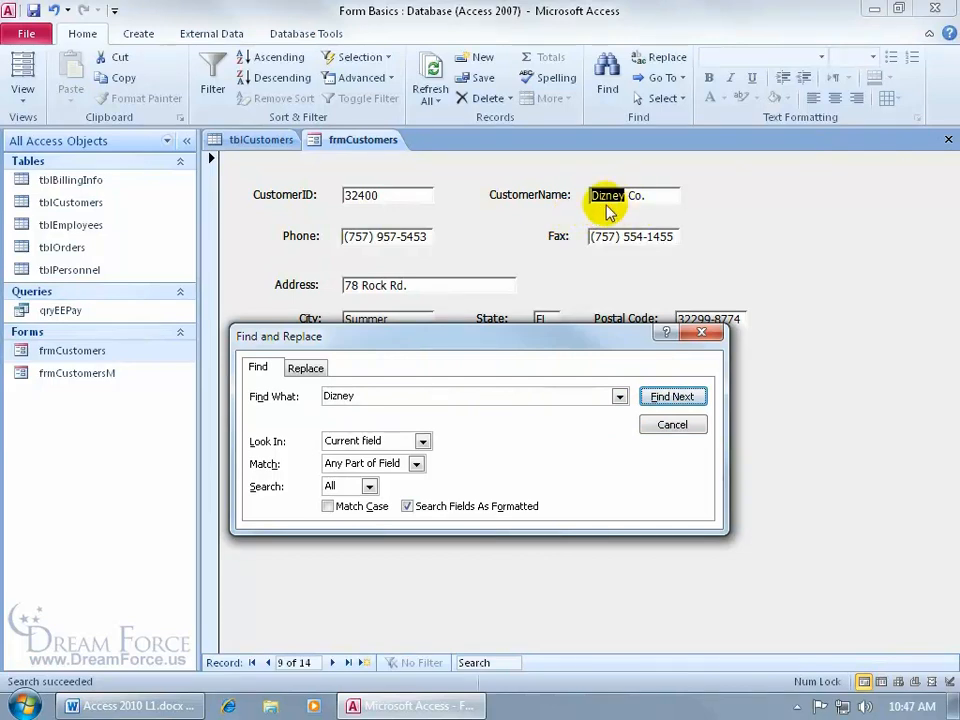
Look for another match, dismiss the not-found message, and close the Find dialog
click(675, 406)
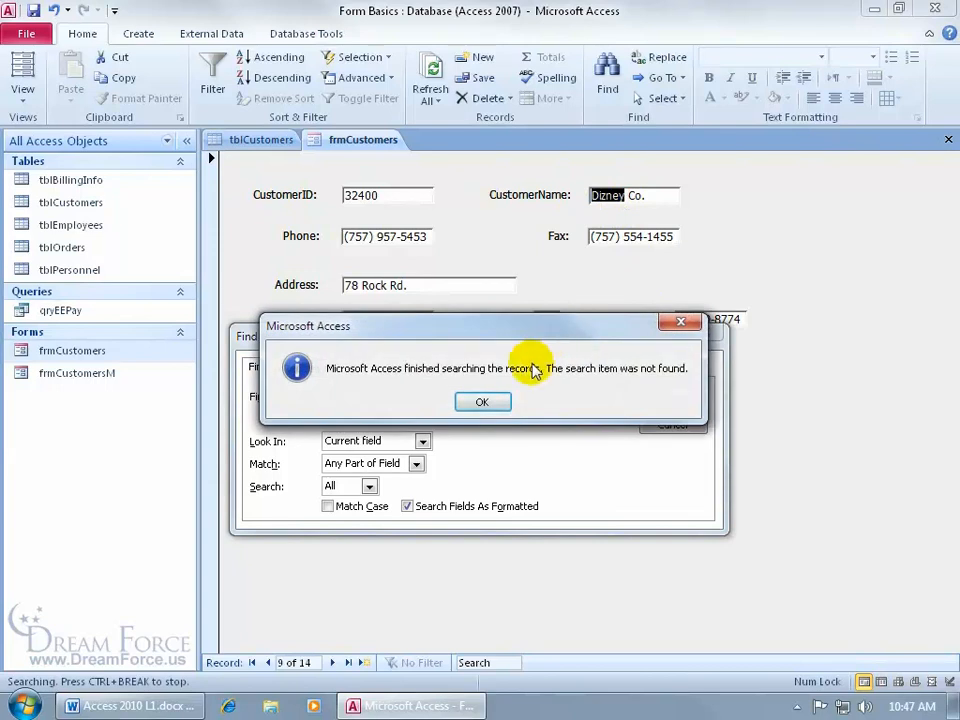
click(486, 404)
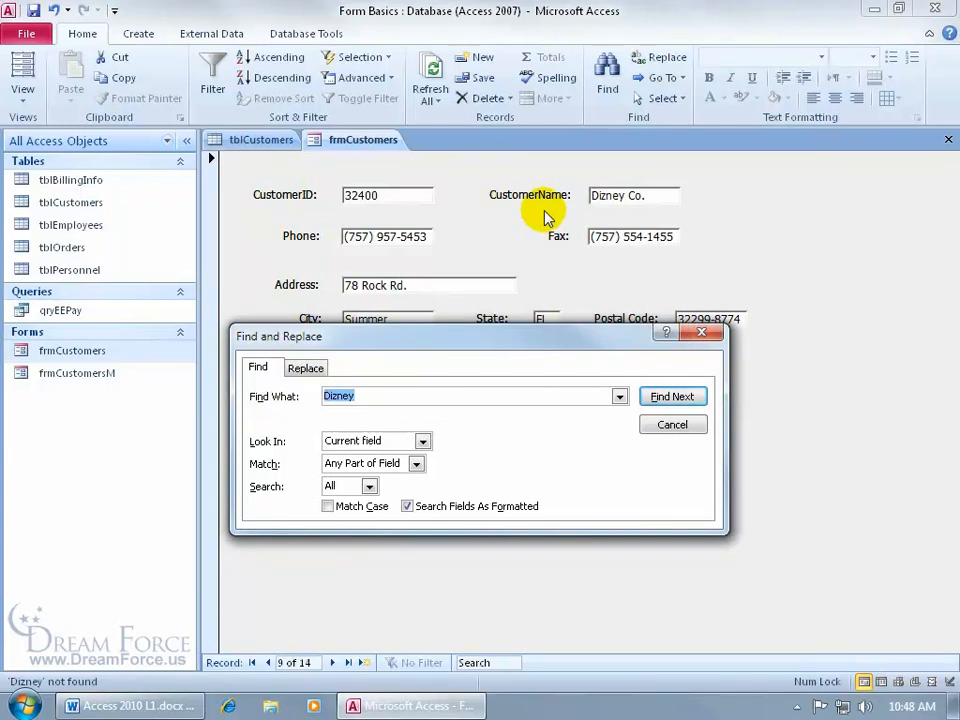
drag(525, 337, 532, 364)
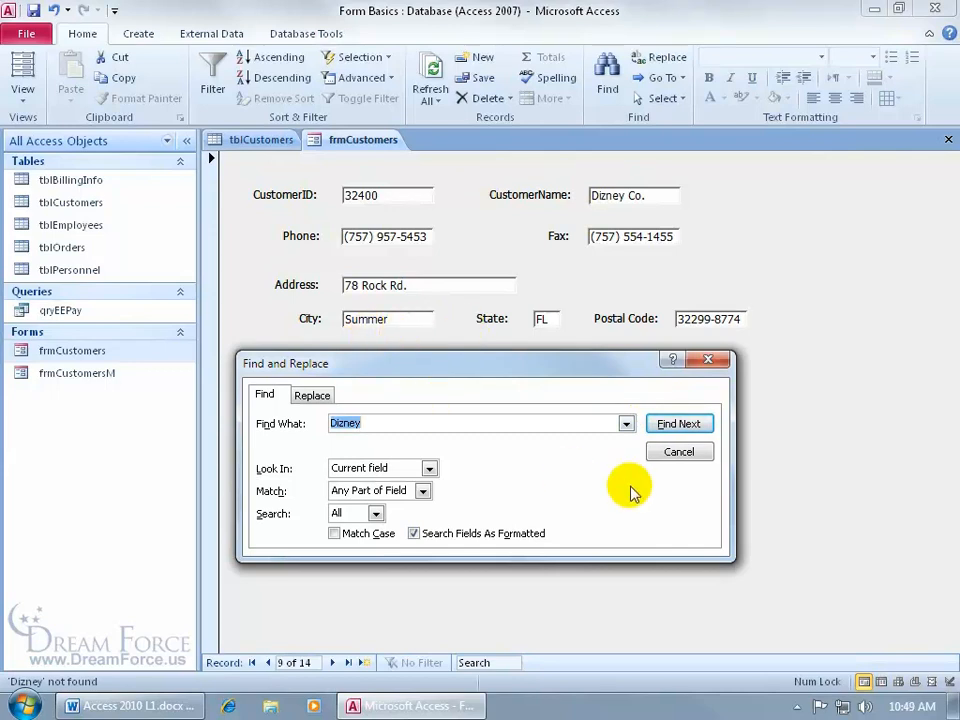
click(679, 451)
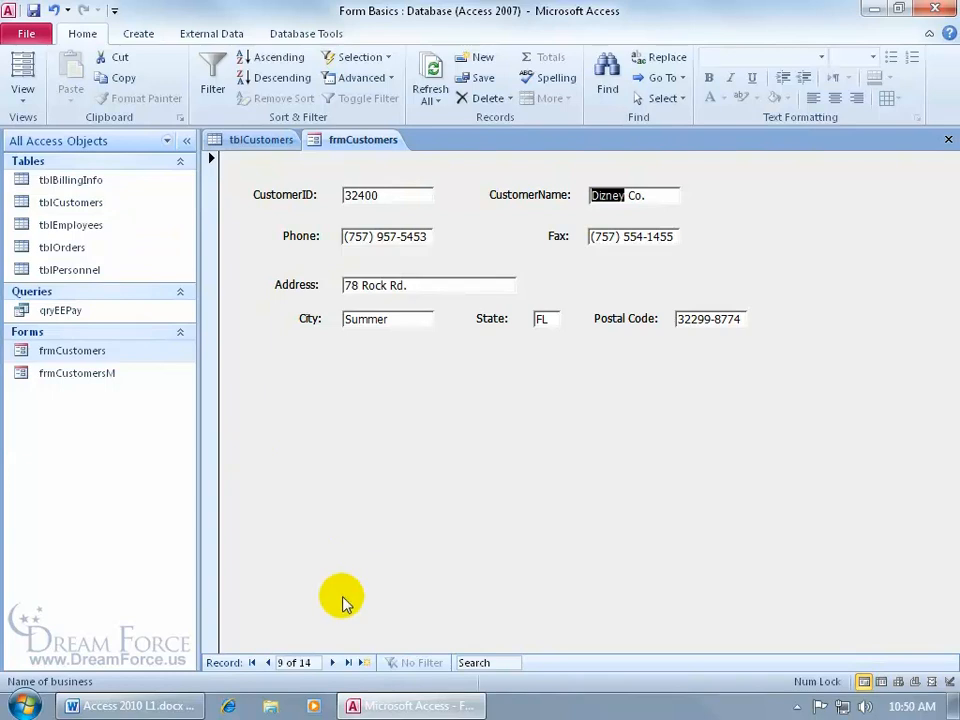
Add a blank new record, 15 of 15, to frmCustomers
click(361, 663)
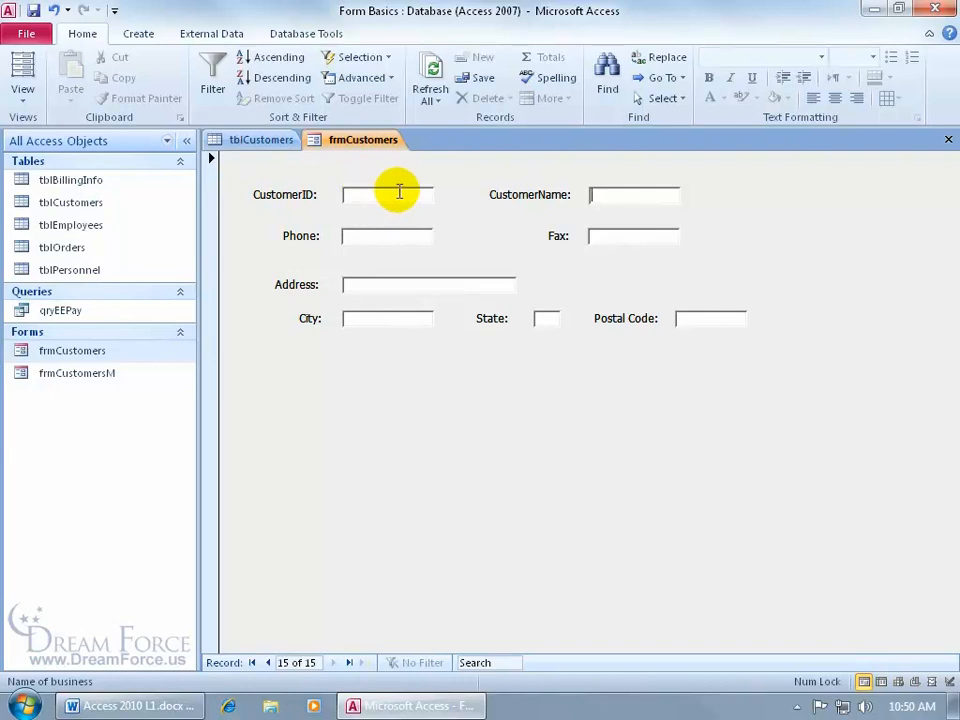
Enter the new customer's name, phone and fax numbers, and street address in record 15
text(Bubba Gump)
key(Tab)
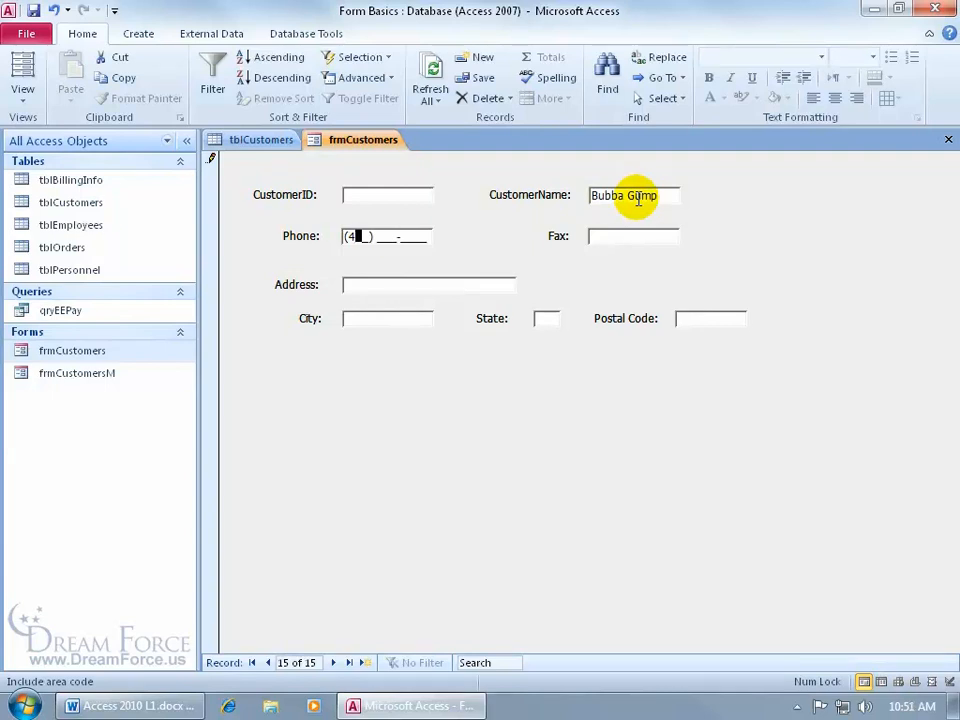
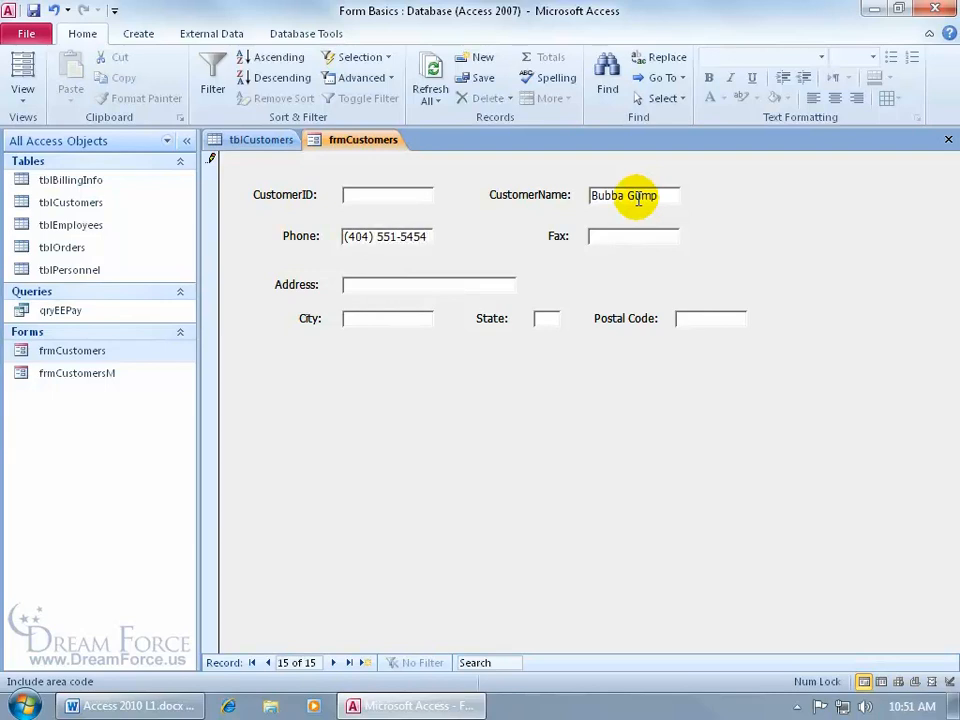
key(Tab)
text(134 Shrimp Way)
key(Tab)
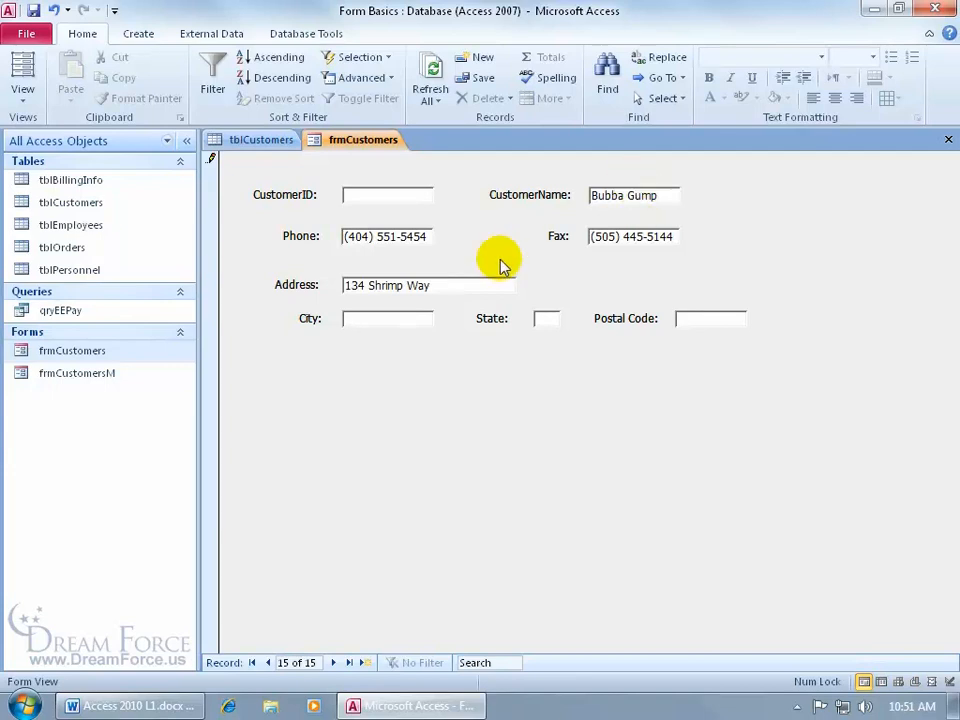
Move between the address and city fields, then Tab past the last field, raising a null-key error
click(461, 285)
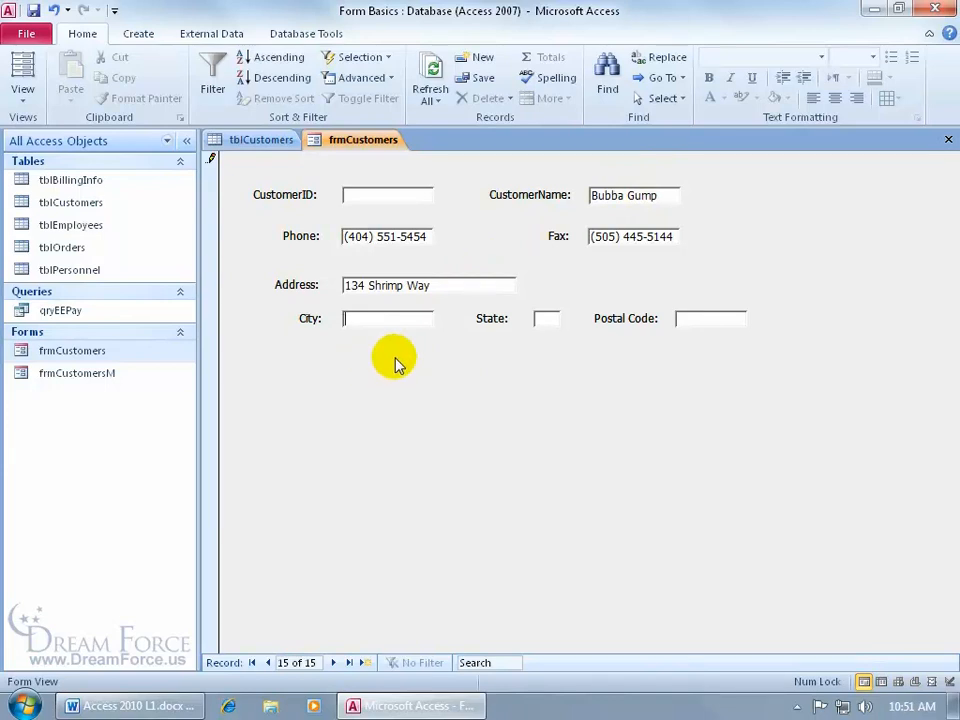
key(shift+Tab)
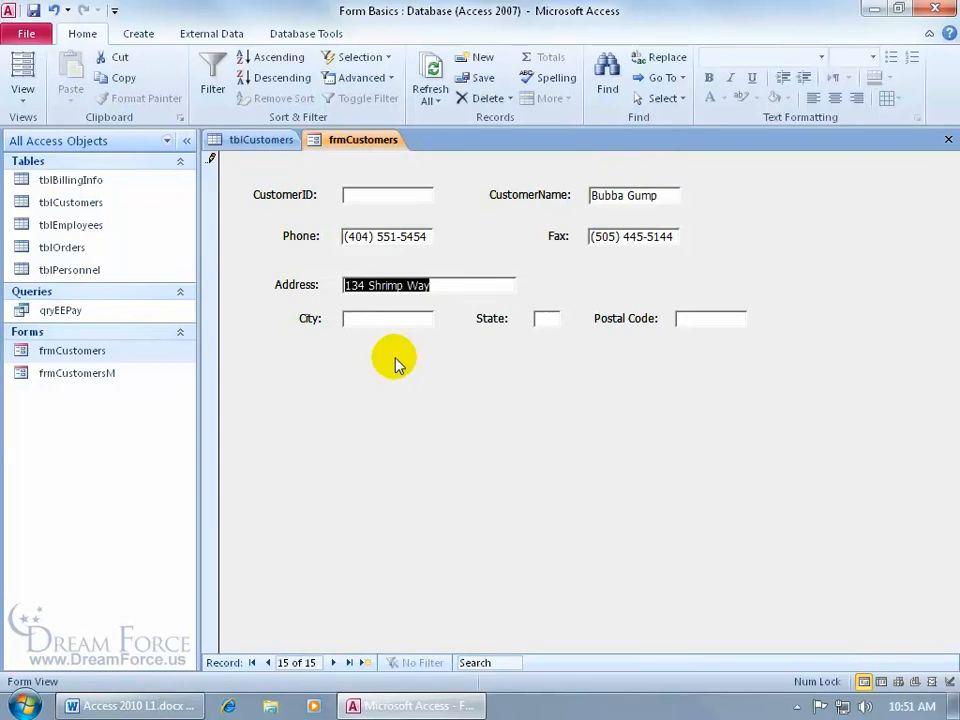
key(Tab)
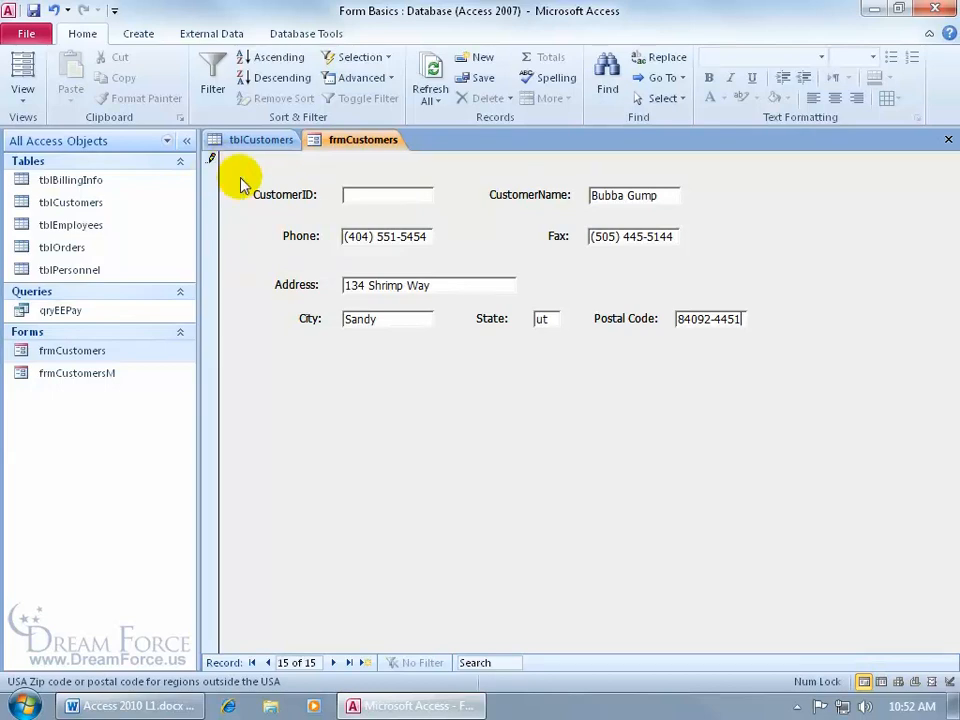
key(Tab)
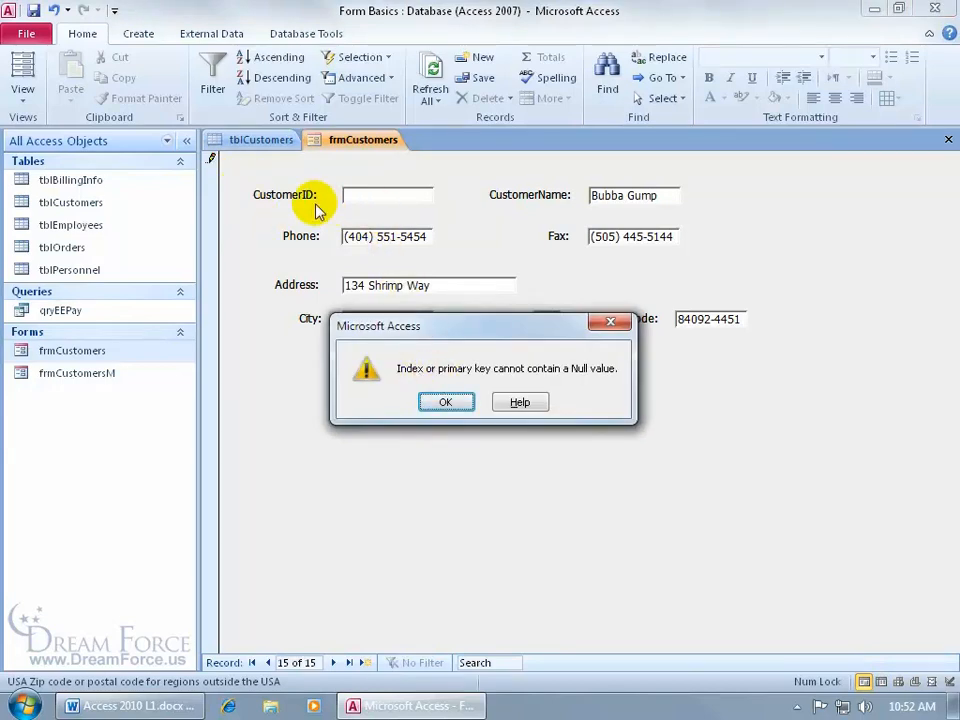
Dismiss the 'Index or primary key cannot contain a Null value' message
click(450, 401)
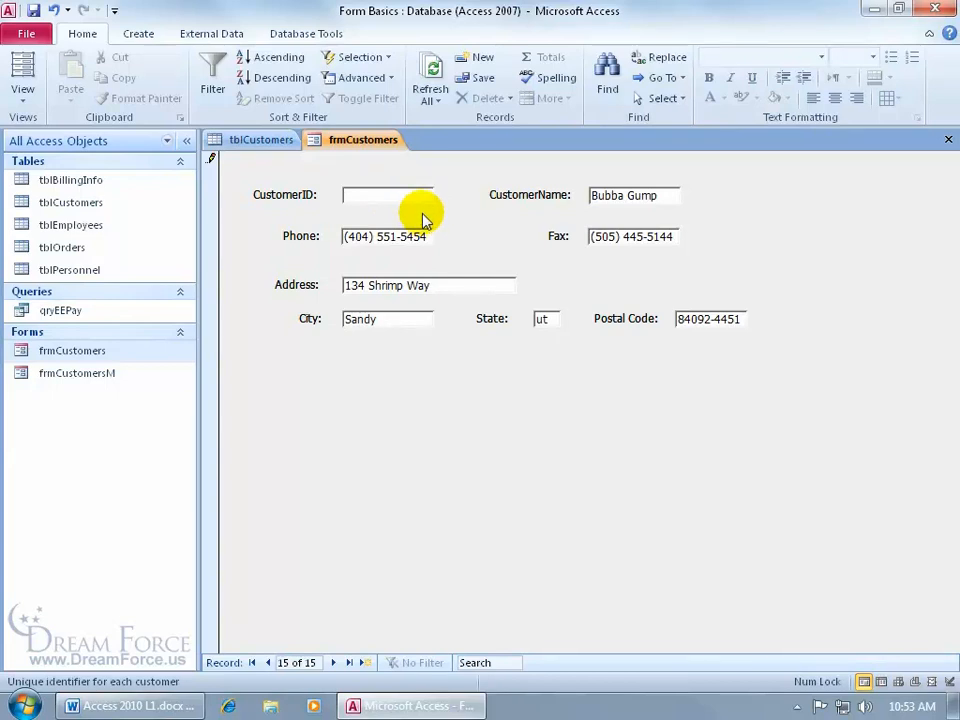
click(262, 140)
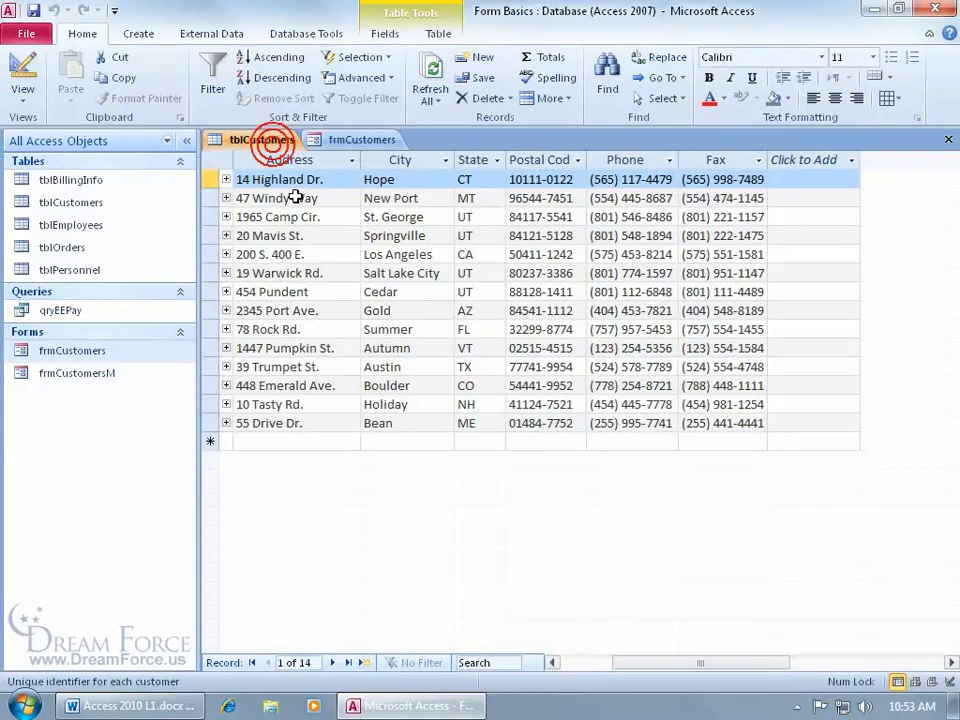
drag(638, 662, 579, 663)
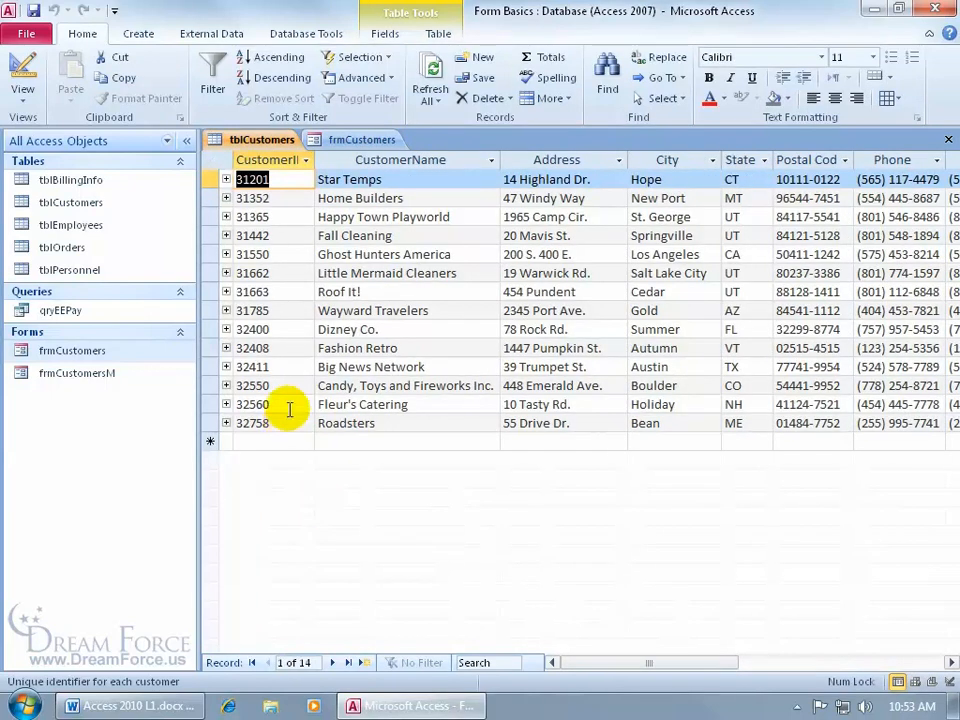
click(360, 140)
Enter CustomerID 32758, then replace it with 33000 after the duplicate-value error
text(32758)
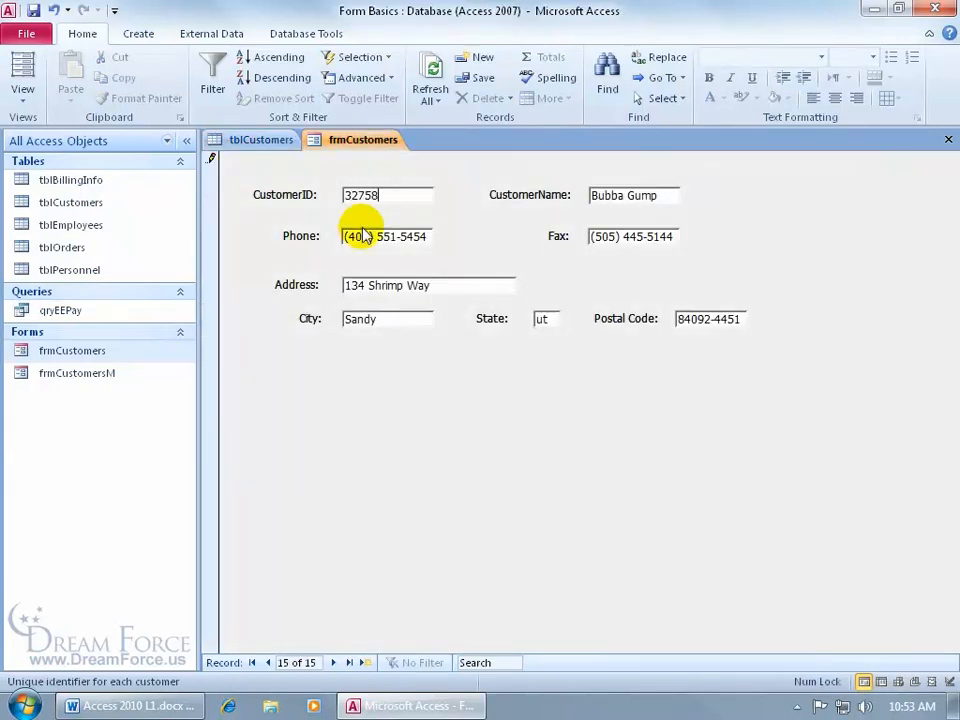
key(shift+Return)
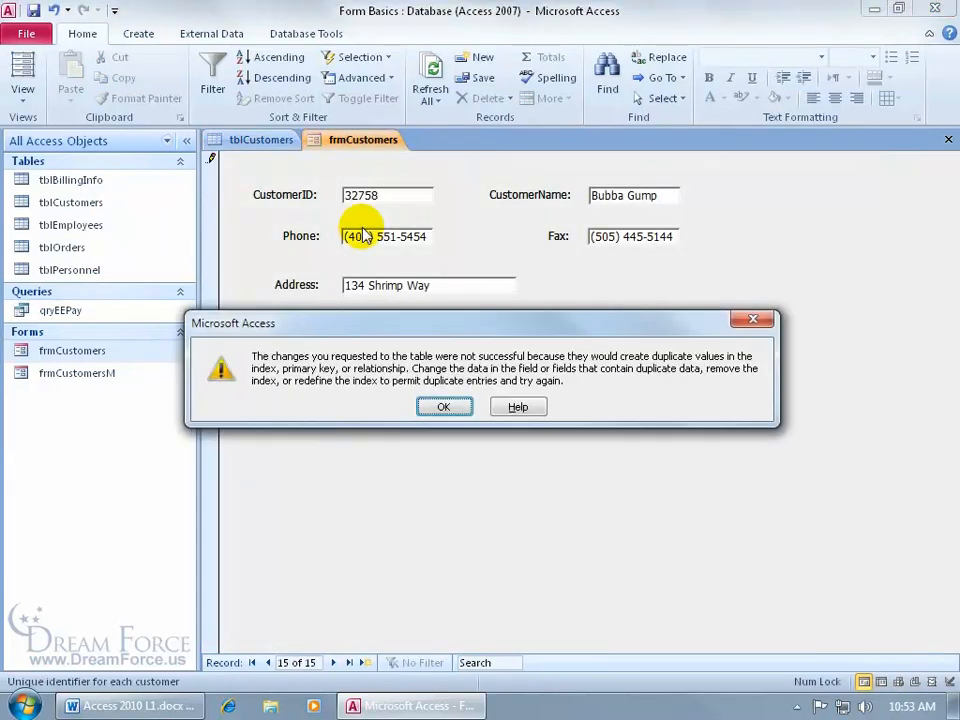
click(438, 405)
double_click(385, 195)
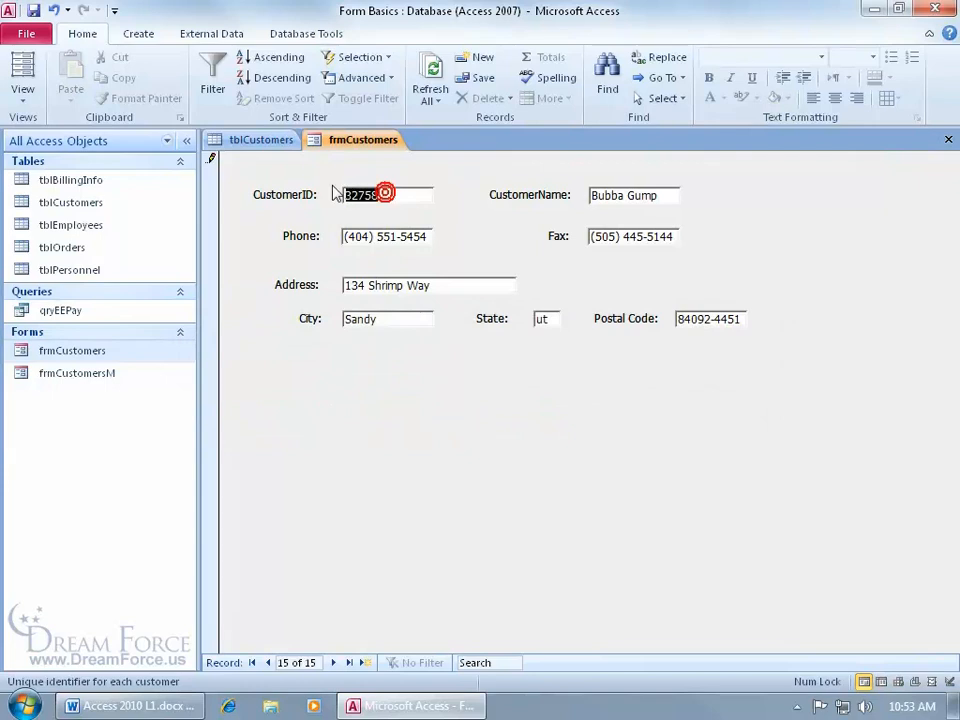
text(33000)
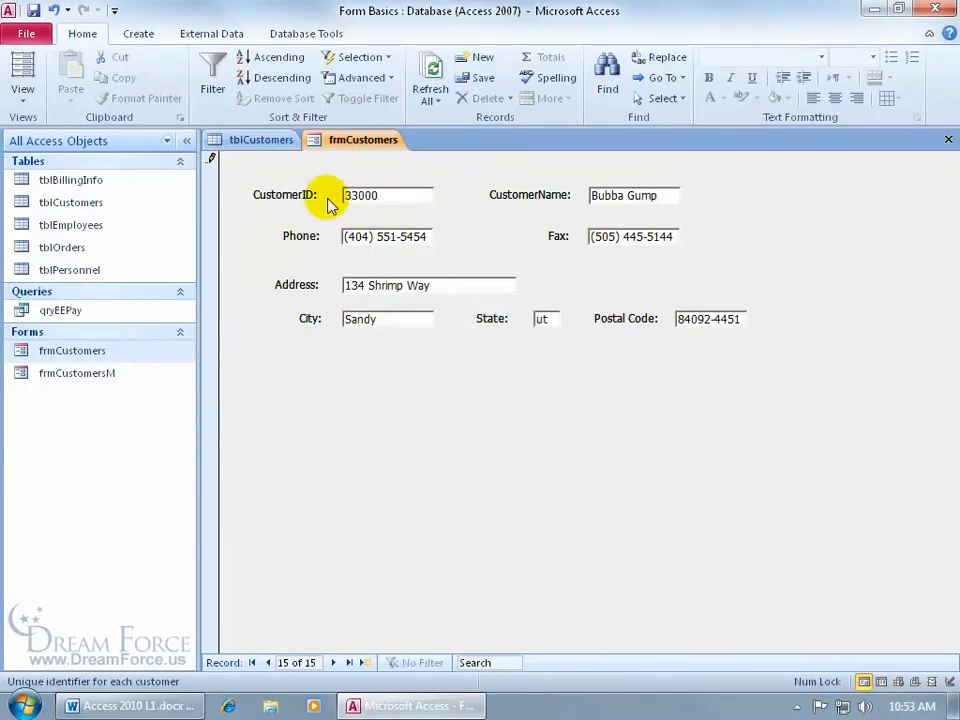
key(shift+Return)
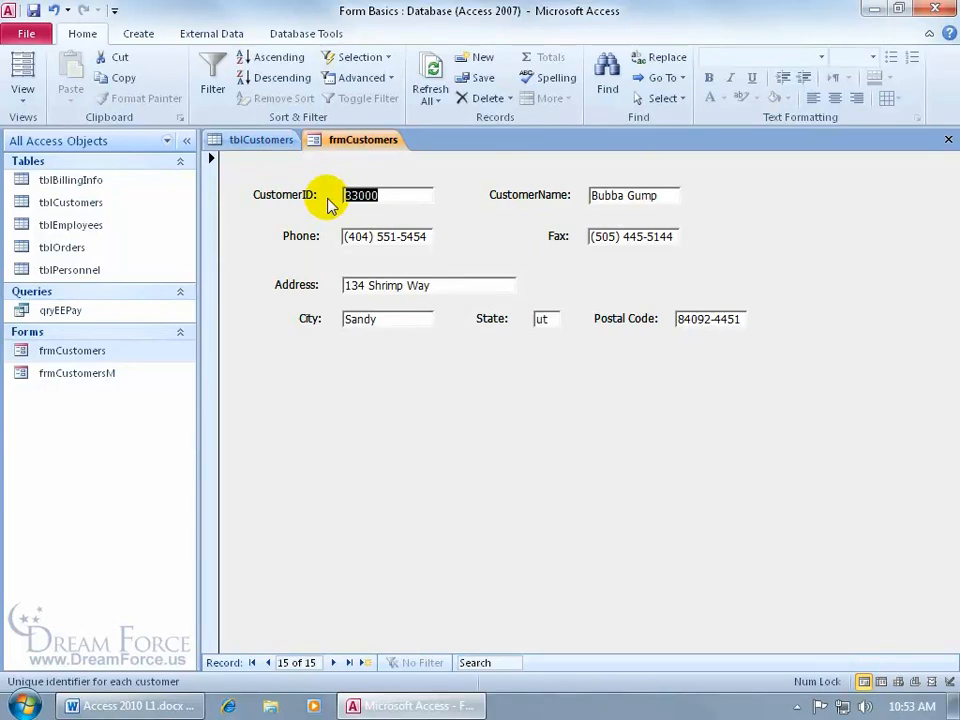
Refresh tblCustomers so it lists 15 records, including CustomerID 33000
click(272, 143)
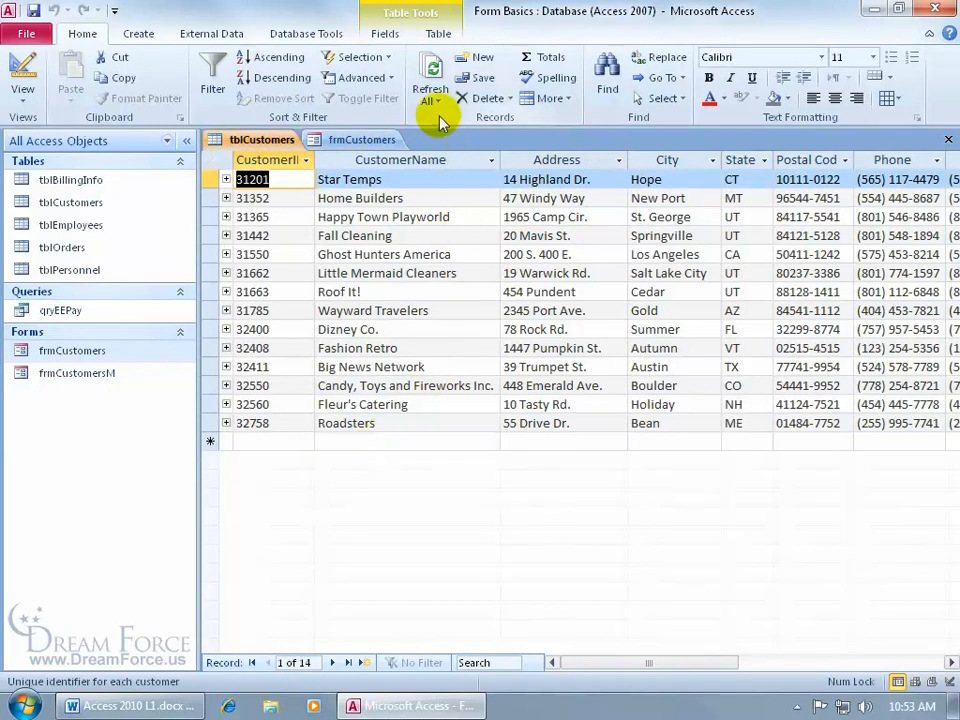
click(427, 77)
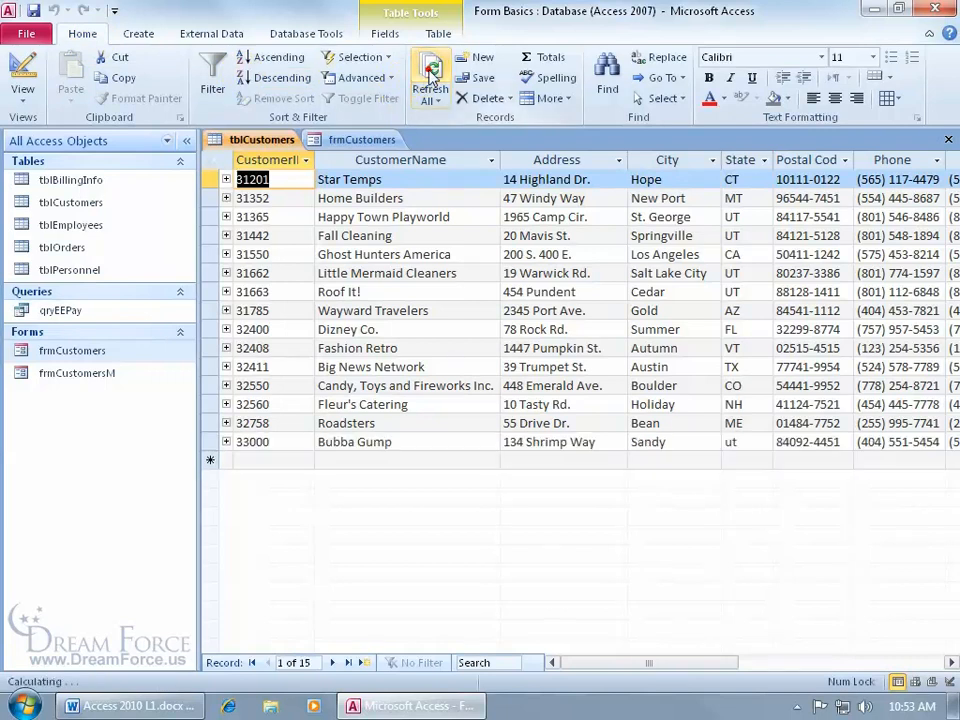